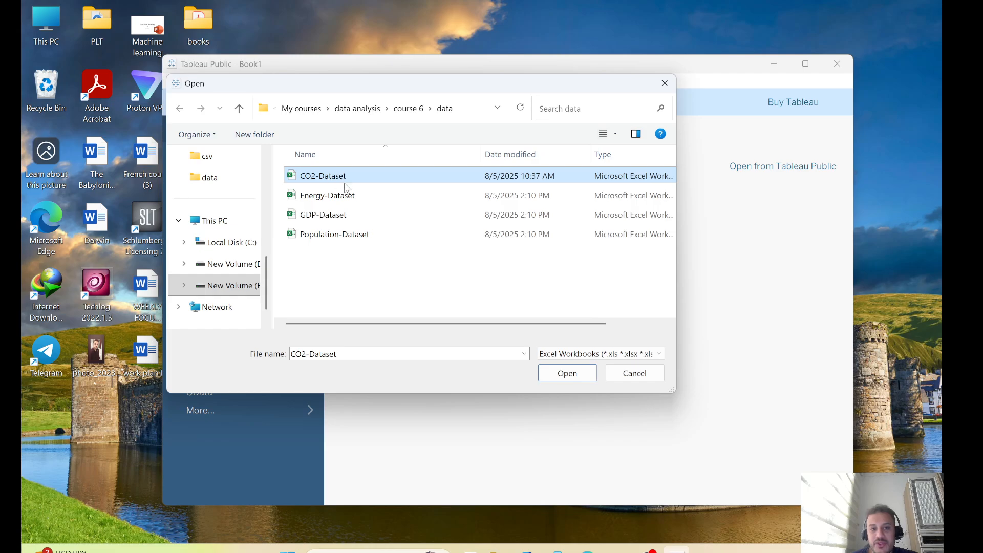
Connect to the CO2-Dataset workbook, add the CO2 Data Cleaned sheet to the data model, and go to Sheet 1.
{"action": "left_click", "coordinate": [567, 373]}
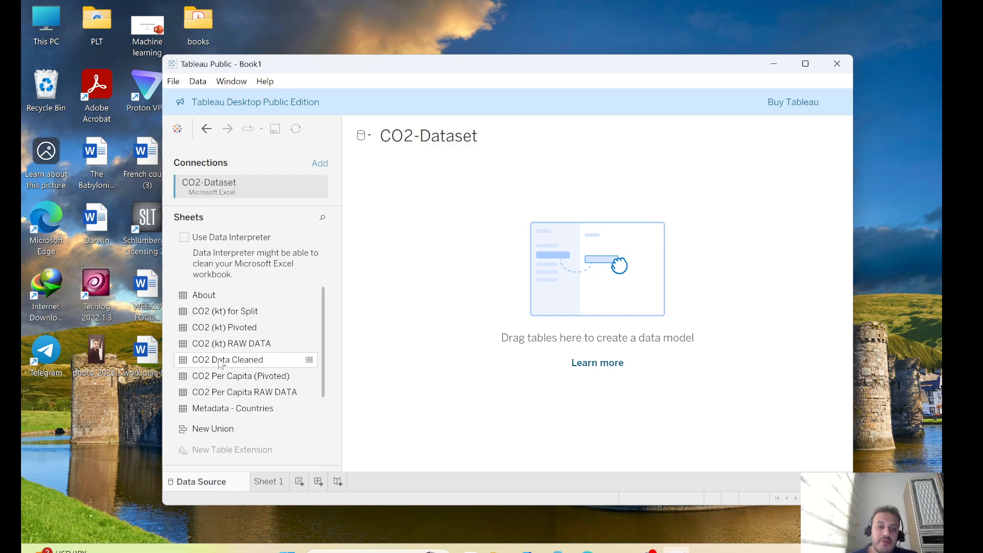
{"action": "left_click_drag", "start_coordinate": [230, 364], "coordinate": [463, 395]}
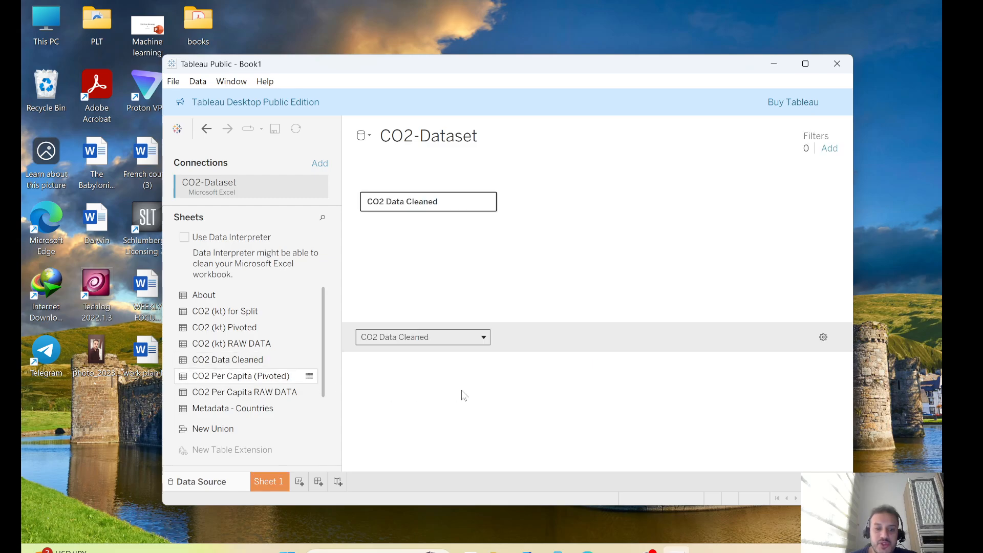
{"action": "left_click", "coordinate": [805, 64]}
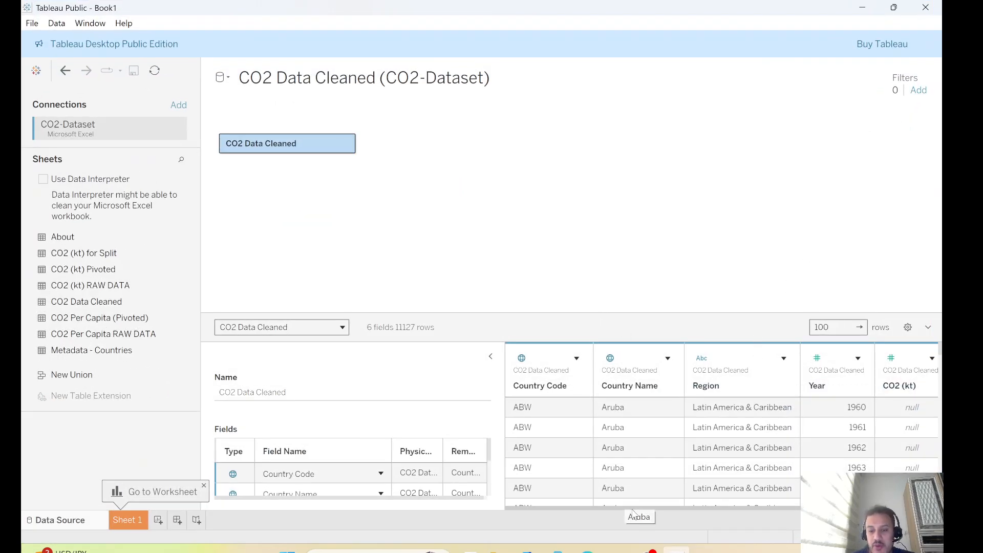
{"action": "left_click_drag", "start_coordinate": [622, 507], "coordinate": [648, 508]}
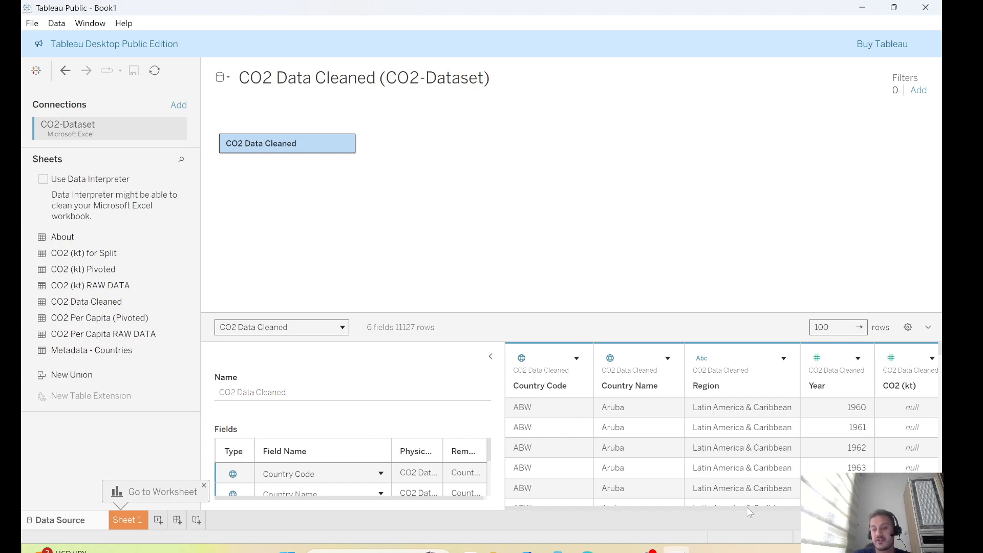
{"action": "mouse_move", "coordinate": [745, 508]}
{"action": "left_mouse_down"}
{"action": "mouse_move", "coordinate": [864, 508]}
{"action": "mouse_move", "coordinate": [744, 518]}
{"action": "left_mouse_up"}
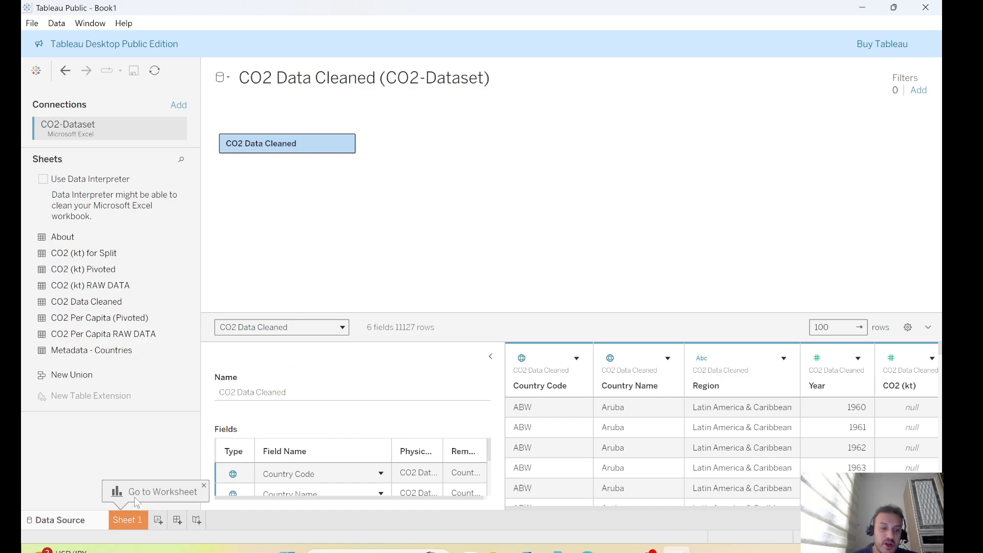
{"action": "left_click", "coordinate": [134, 519]}
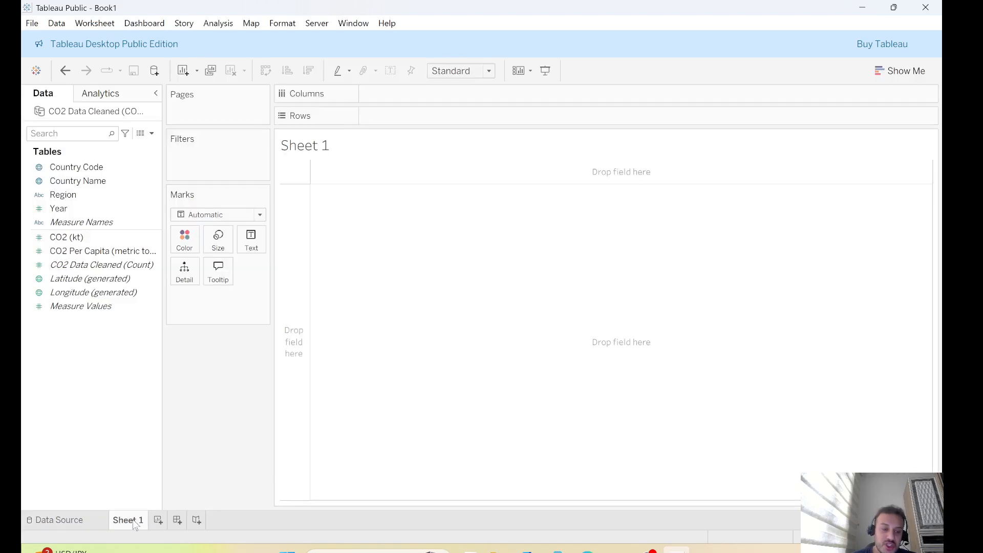
Add a second blank worksheet and delete it again.
{"action": "left_click", "coordinate": [95, 27]}
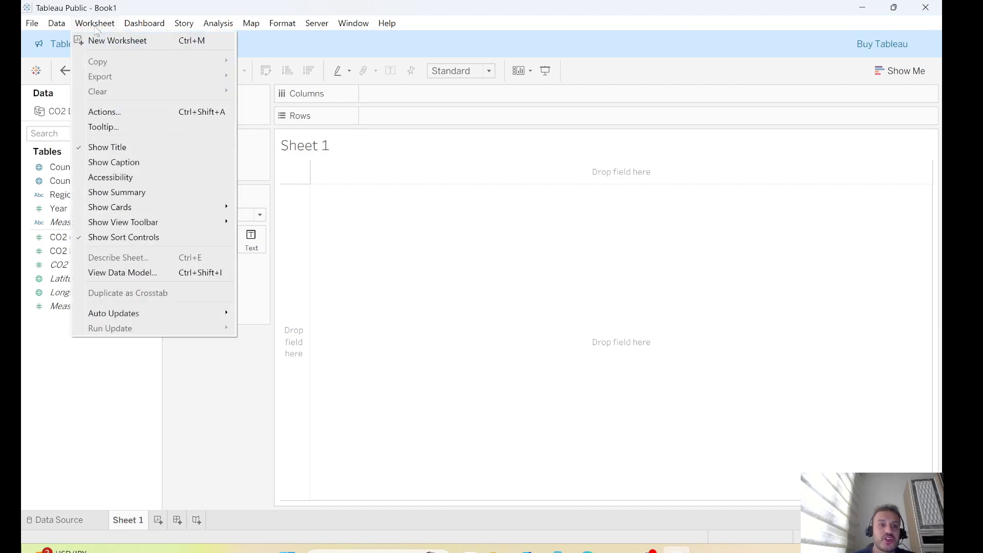
{"action": "left_click", "coordinate": [125, 42]}
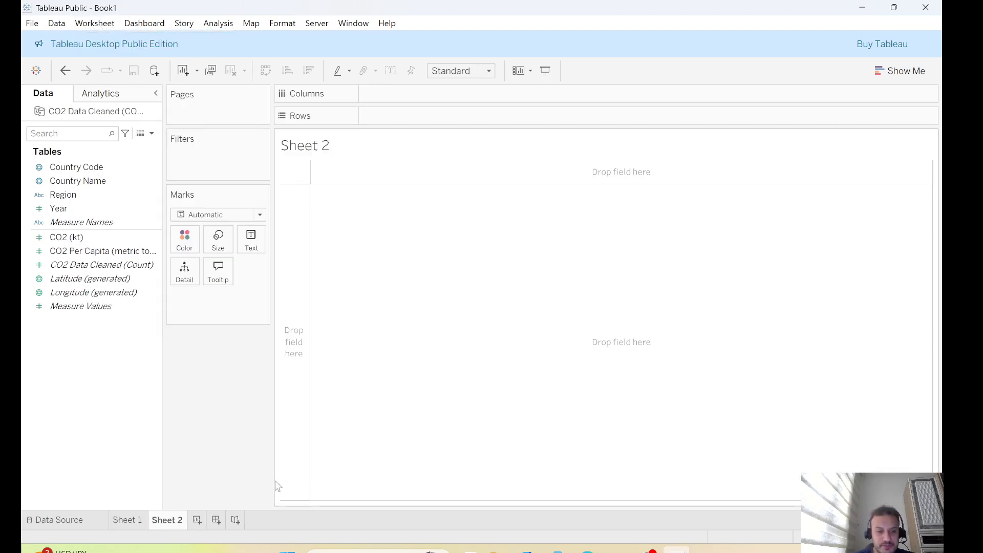
{"action": "right_click", "coordinate": [173, 522]}
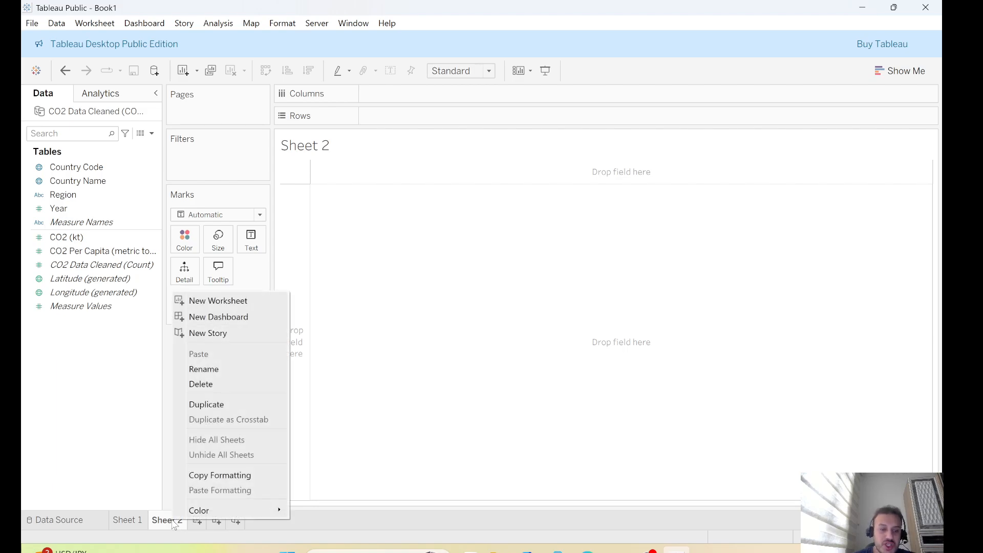
{"action": "left_click", "coordinate": [202, 384]}
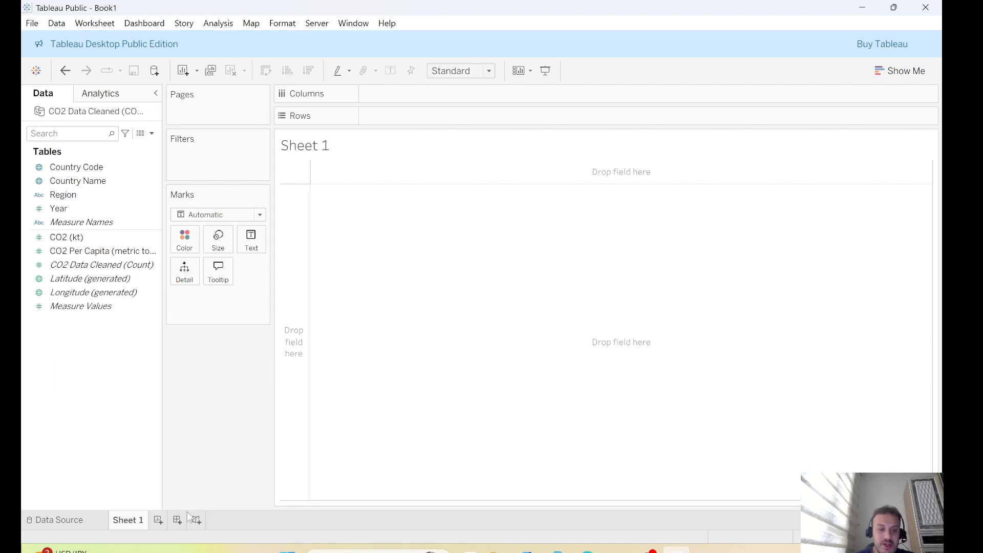
{"action": "right_click", "coordinate": [130, 522]}
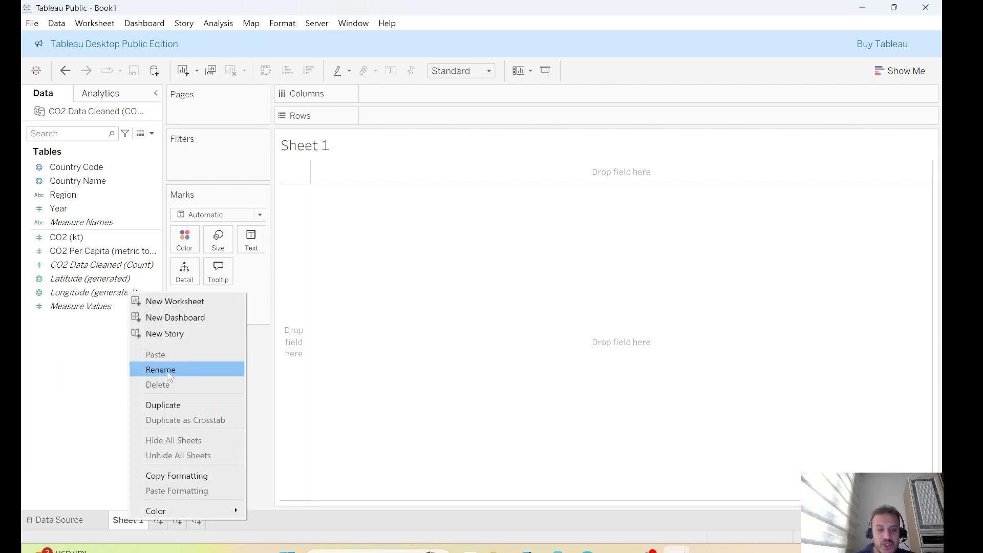
{"action": "left_click", "coordinate": [127, 528]}
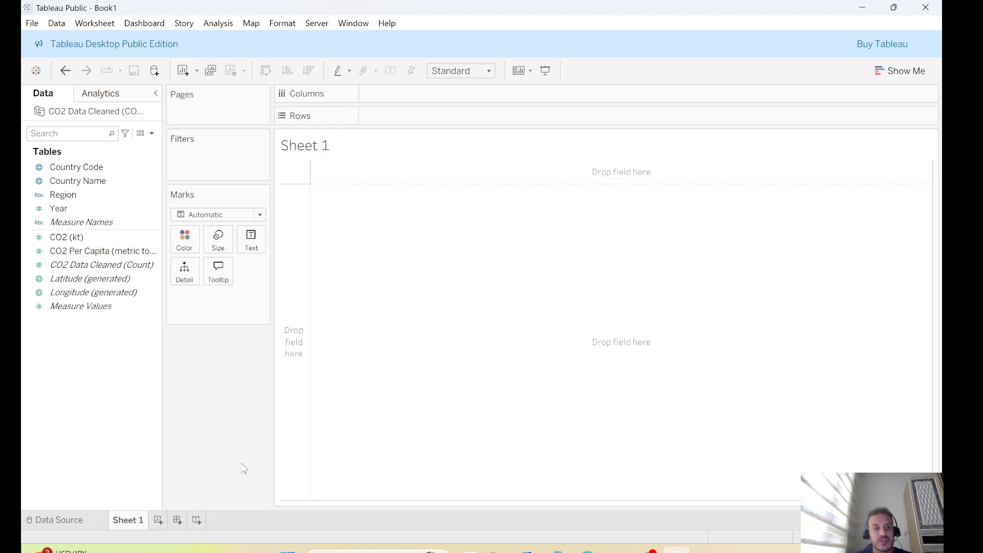
{"action": "key", "text": "XF86AudioLowerVolume"}
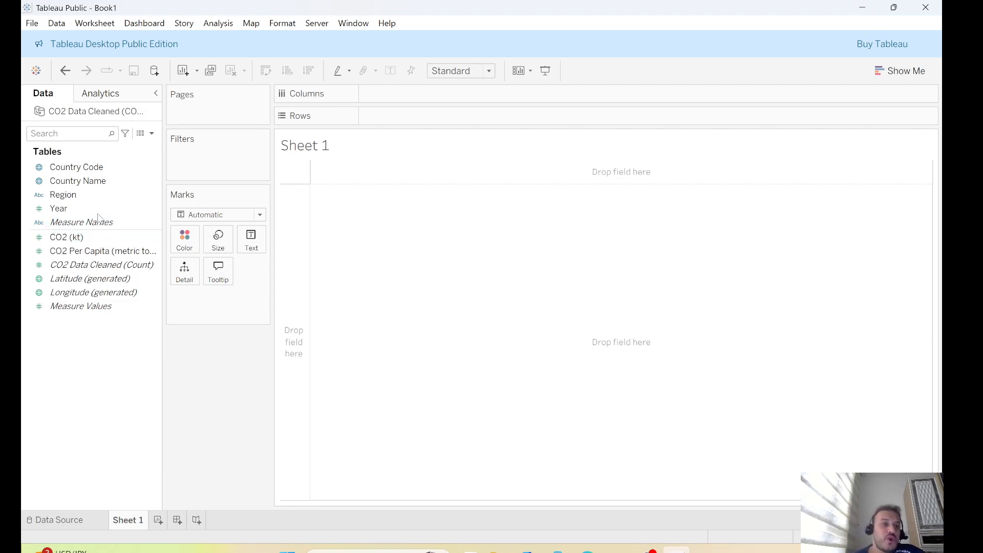
Place Country Name in the empty view of Sheet 1 to build a world map.
{"action": "left_click", "coordinate": [92, 183]}
{"action": "left_click_drag", "start_coordinate": [85, 183], "coordinate": [560, 328]}
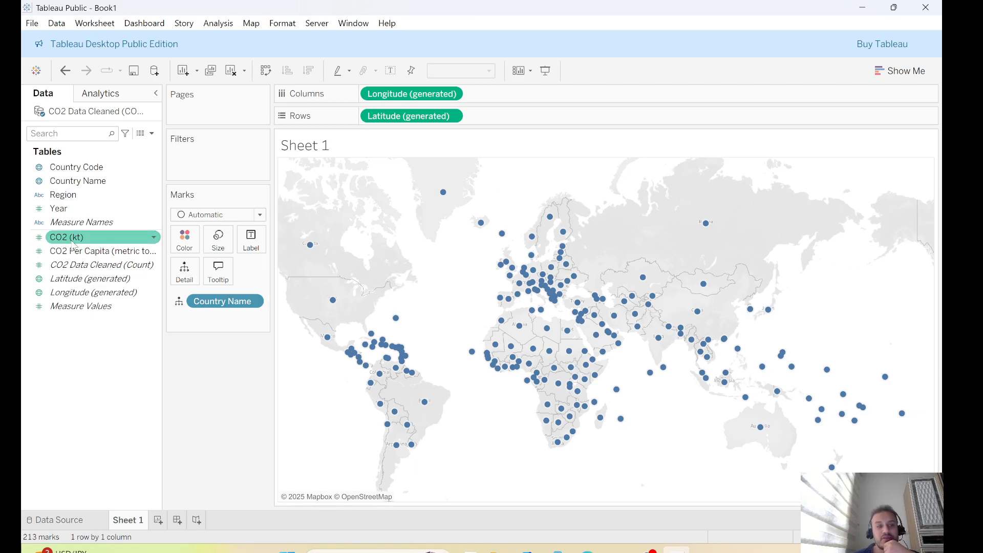
Examine the data type options available for the CO2 (kt) field.
{"action": "left_click", "coordinate": [154, 238]}
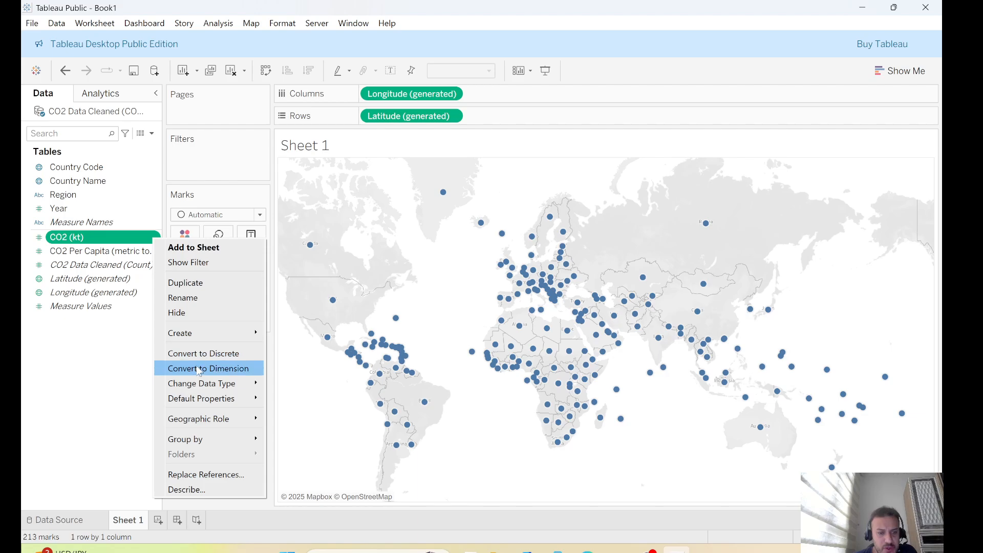
{"action": "mouse_move", "coordinate": [218, 387]}
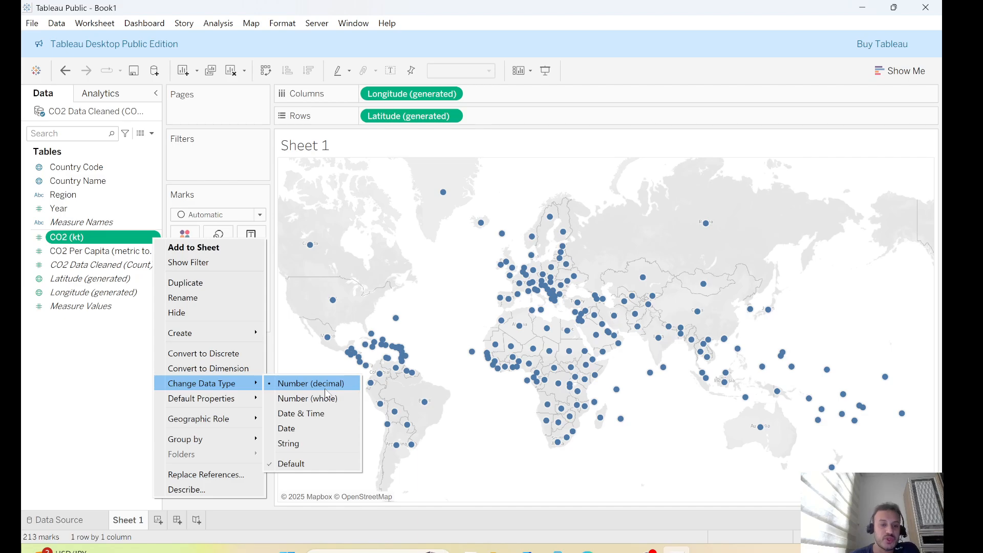
{"action": "left_click", "coordinate": [117, 387]}
Add CO2 (kt) to the map so it sizes the country marks.
{"action": "left_click_drag", "start_coordinate": [76, 241], "coordinate": [567, 383]}
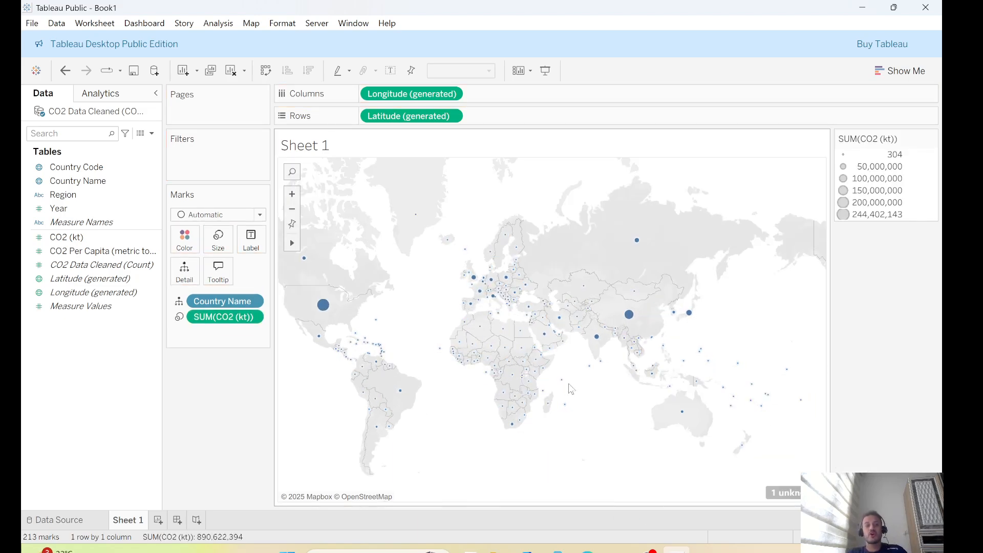
{"action": "mouse_move", "coordinate": [630, 321]}
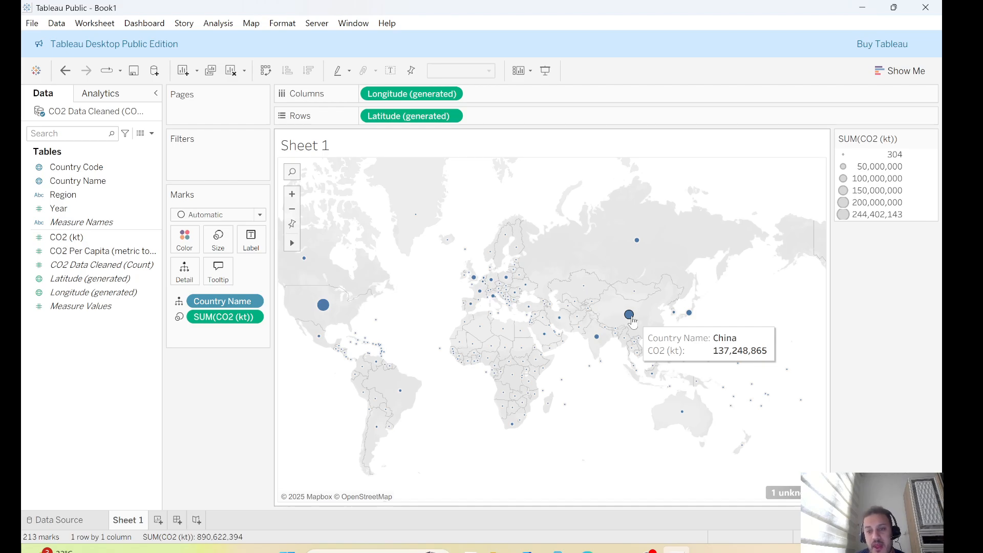
{"action": "mouse_move", "coordinate": [323, 307]}
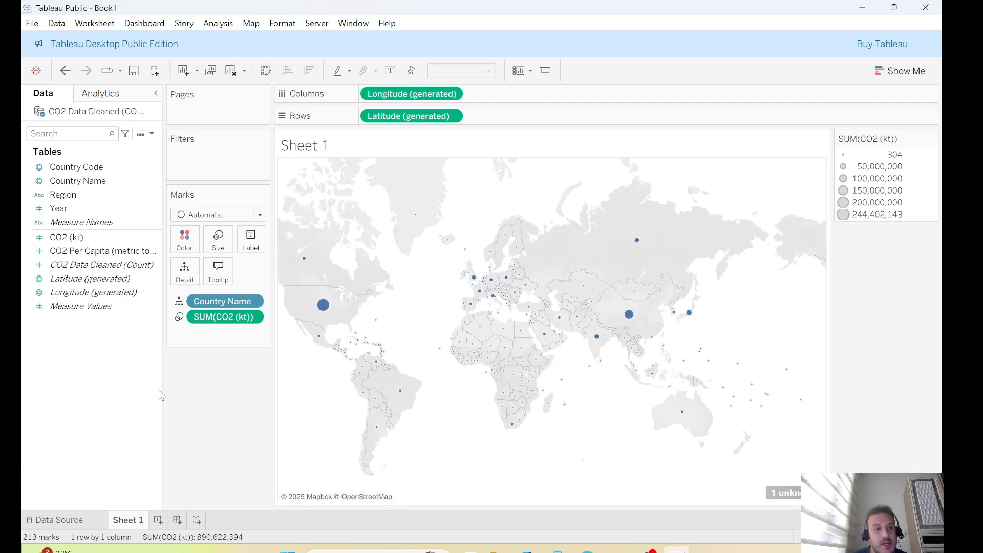
Color the country marks by CO2 (kt).
{"action": "left_click", "coordinate": [73, 239]}
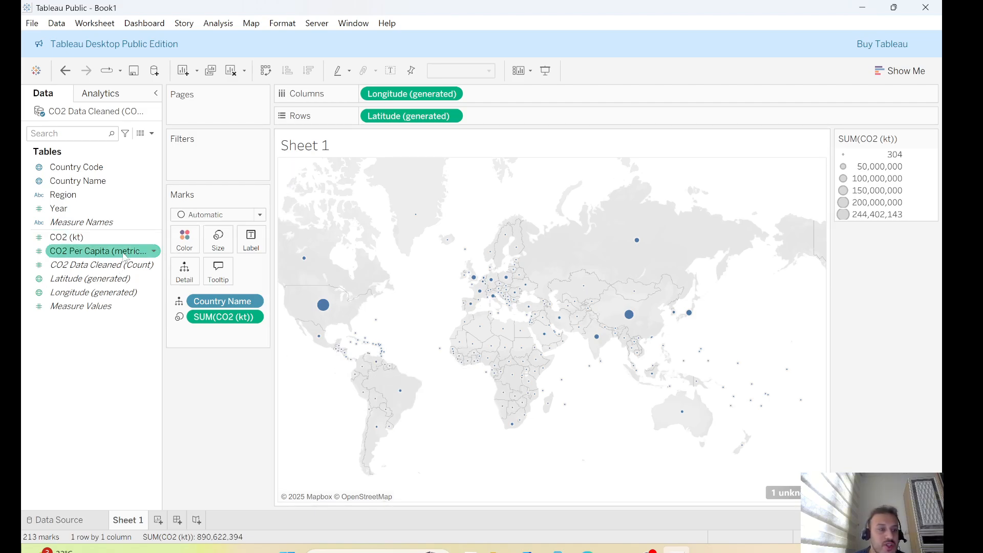
{"action": "mouse_move", "coordinate": [71, 240]}
{"action": "left_mouse_down"}
{"action": "mouse_move", "coordinate": [125, 266]}
{"action": "mouse_move", "coordinate": [185, 239]}
{"action": "left_mouse_up"}
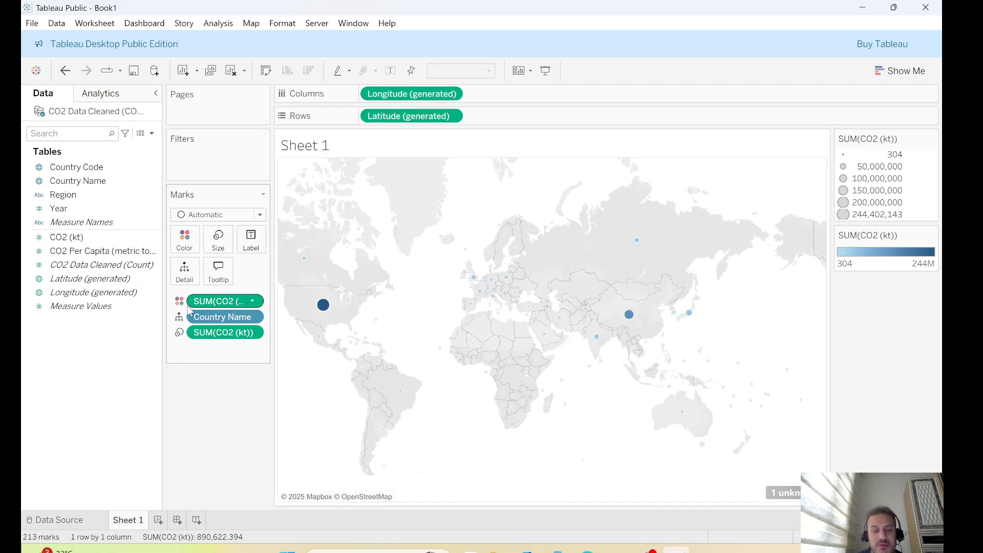
Change the CO2 (kt) color palette to Orange-Blue Diverging with stepped color in 6 steps.
{"action": "left_click", "coordinate": [187, 242]}
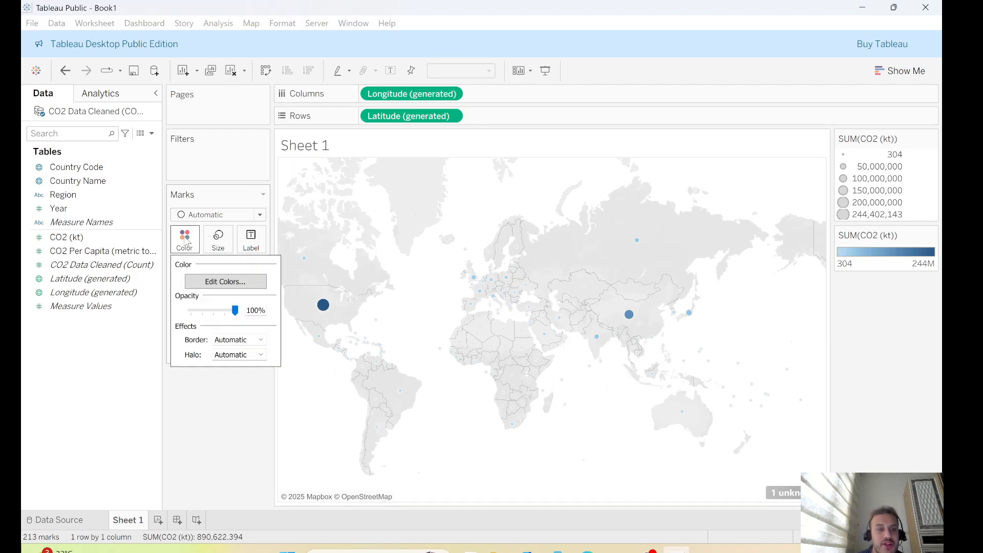
{"action": "left_click", "coordinate": [224, 281]}
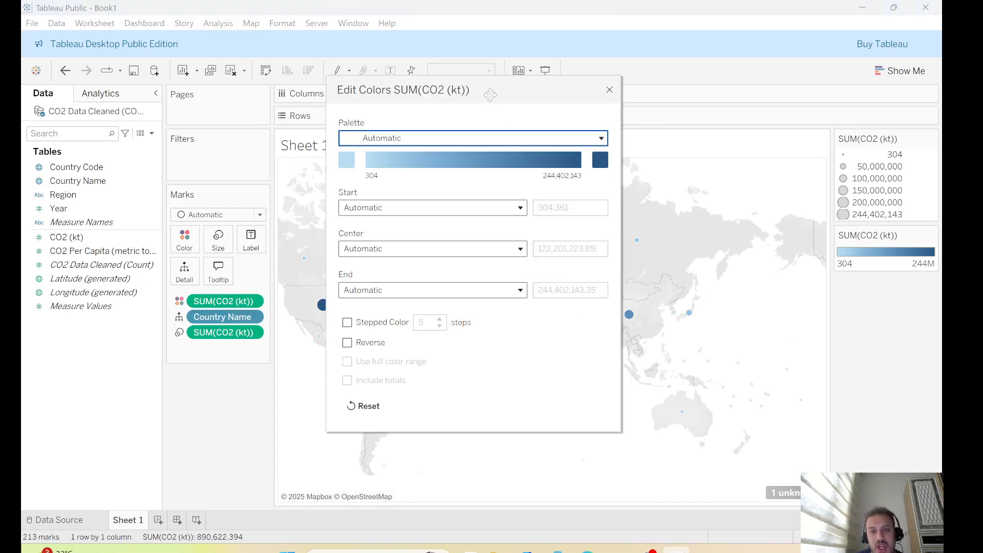
{"action": "left_click_drag", "start_coordinate": [477, 91], "coordinate": [247, 121]}
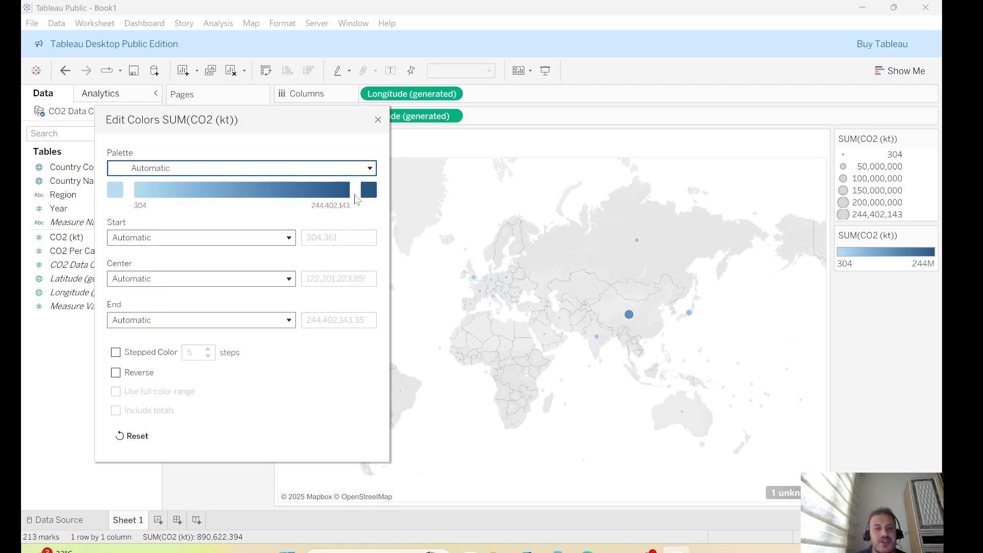
{"action": "left_click", "coordinate": [369, 168]}
{"action": "scroll", "coordinate": [226, 287], "scroll_direction": "down", "scroll_amount": 4}
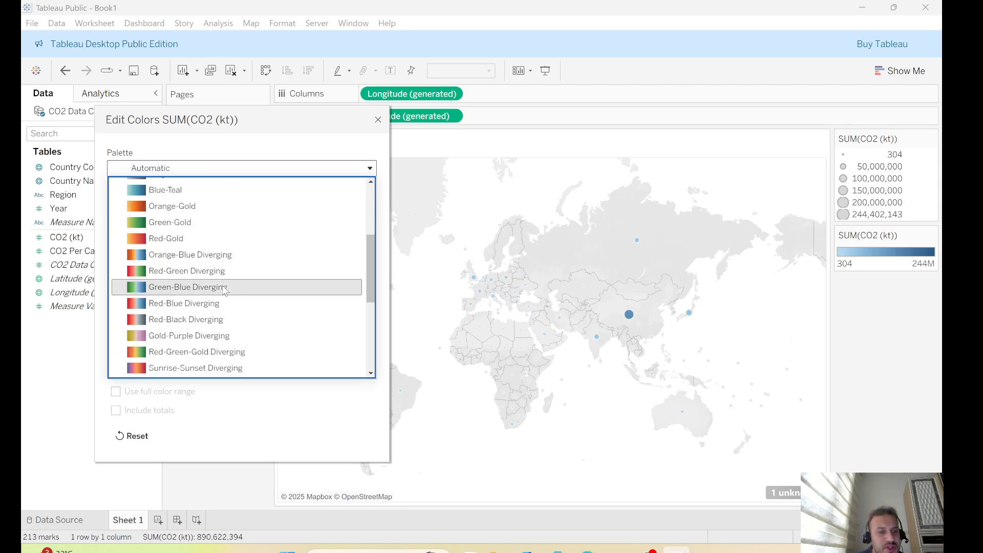
{"action": "left_click", "coordinate": [179, 254]}
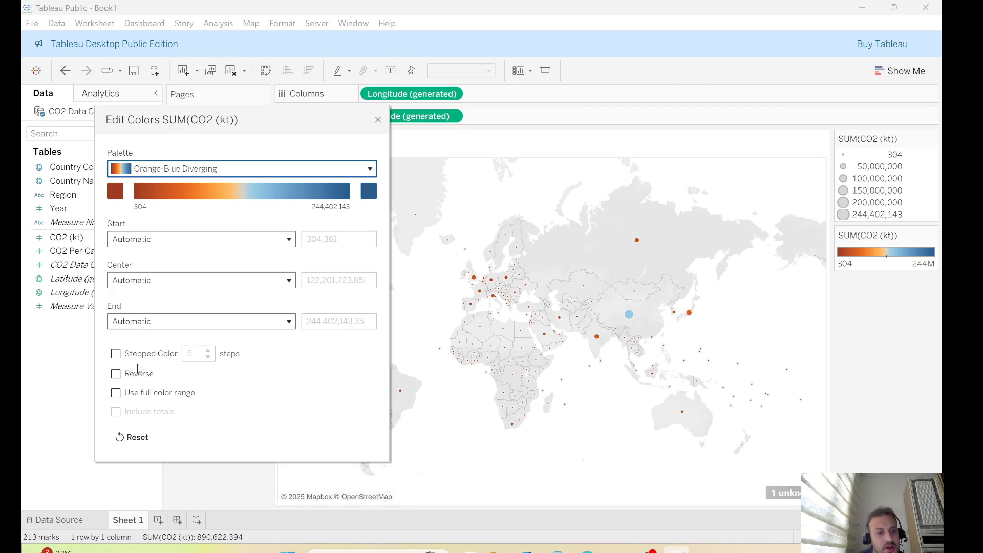
{"action": "left_click", "coordinate": [115, 353]}
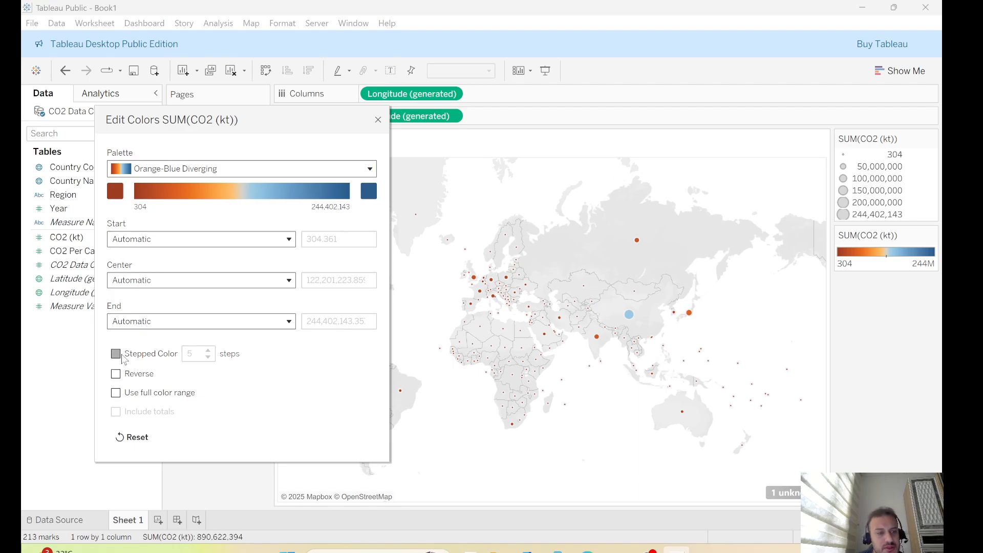
{"action": "left_click", "coordinate": [208, 350]}
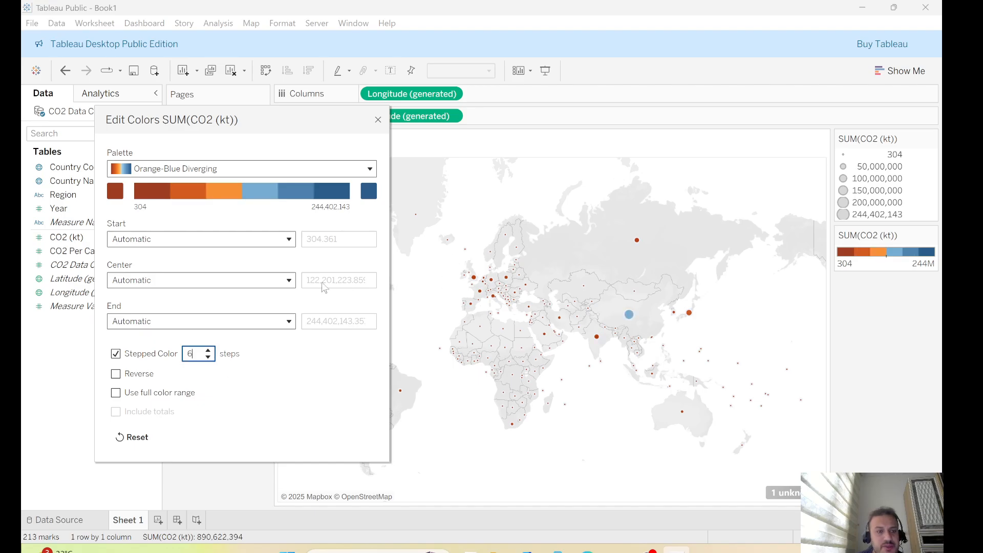
{"action": "left_click", "coordinate": [377, 121]}
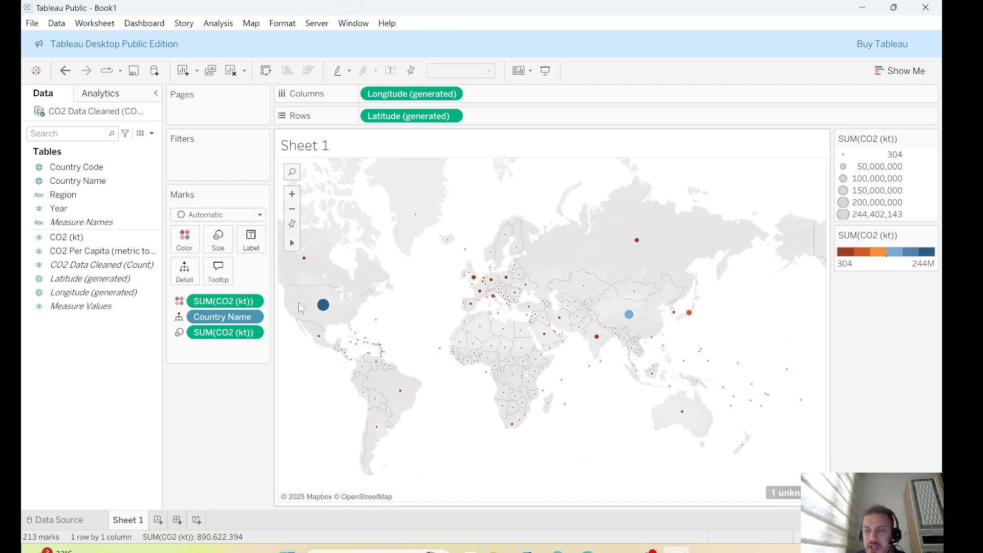
{"action": "mouse_move", "coordinate": [324, 306]}
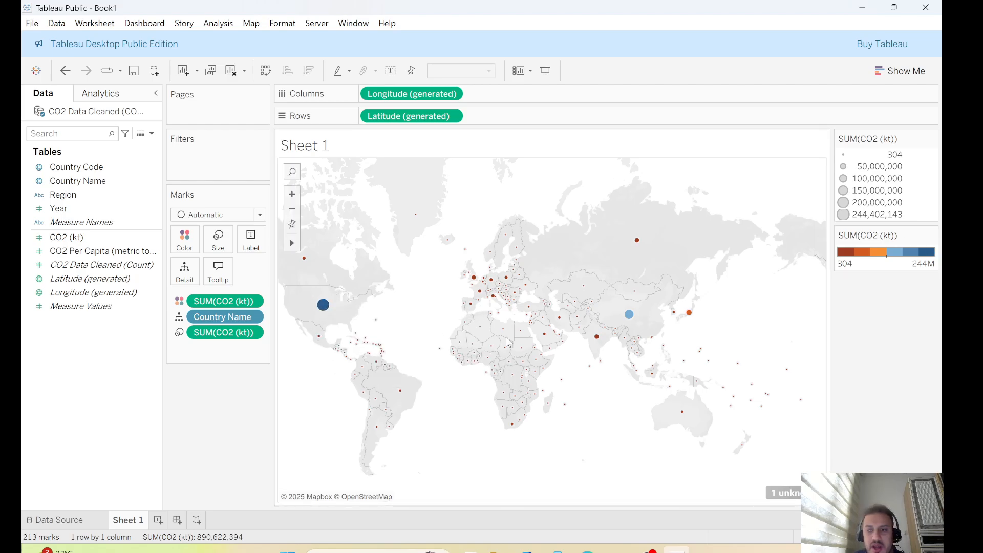
{"action": "mouse_move", "coordinate": [630, 317]}
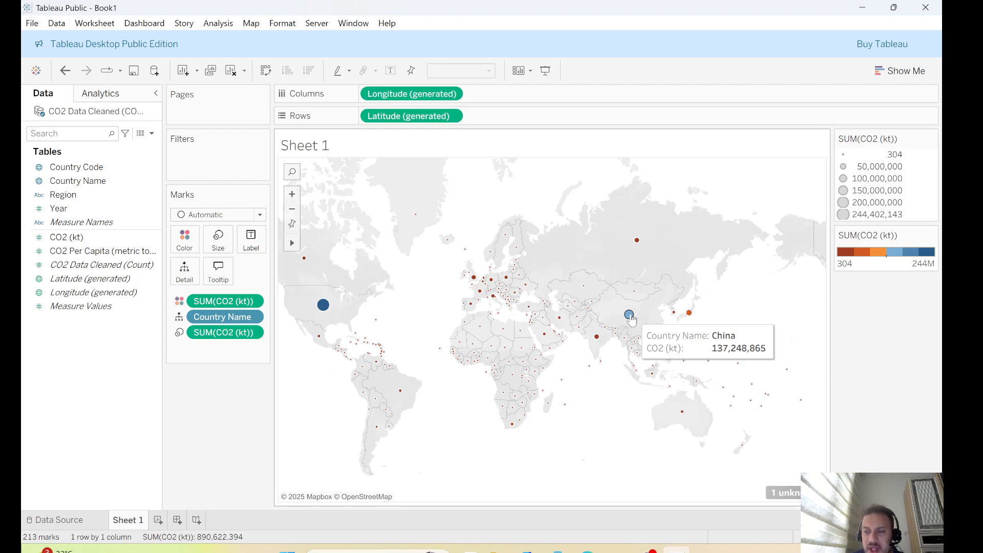
{"action": "mouse_move", "coordinate": [636, 242]}
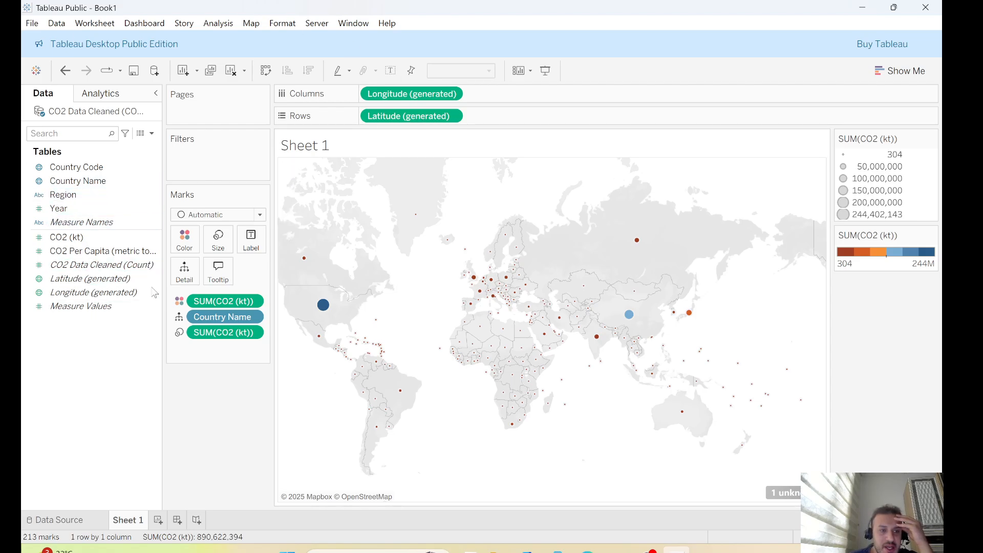
Filter the map by Year over the range 1960 to 2011 and show the Year filter control on the sheet.
{"action": "left_click", "coordinate": [72, 210]}
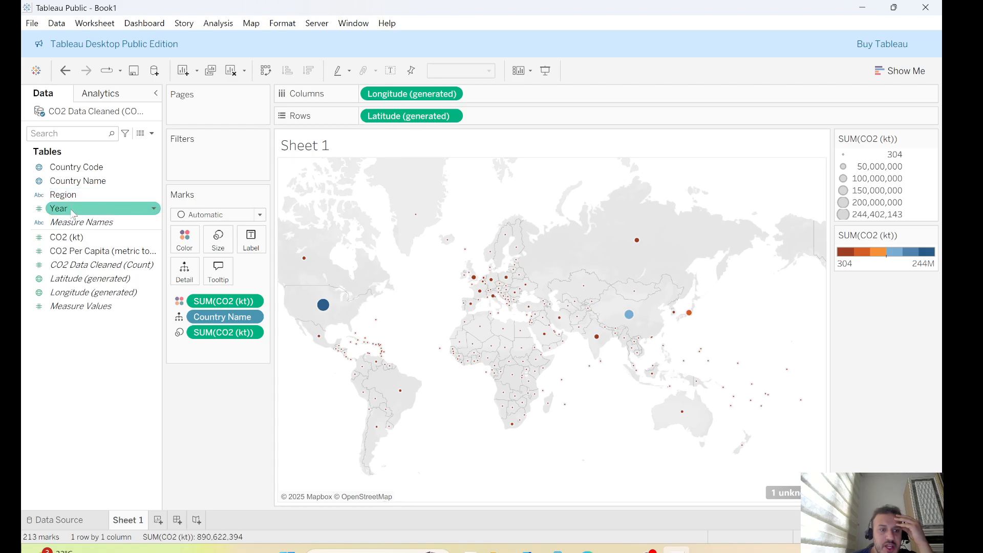
{"action": "left_click_drag", "start_coordinate": [65, 214], "coordinate": [200, 160]}
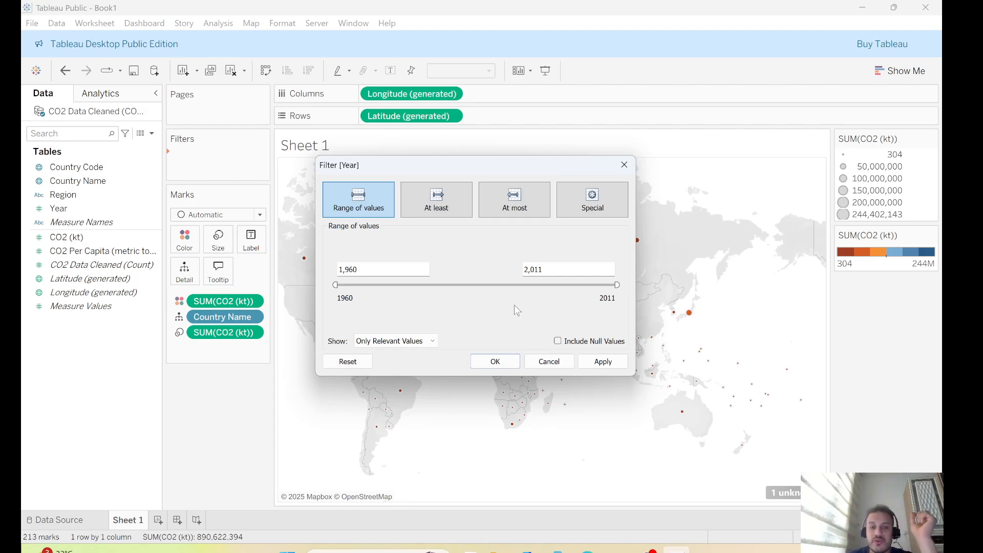
{"action": "left_click", "coordinate": [599, 362]}
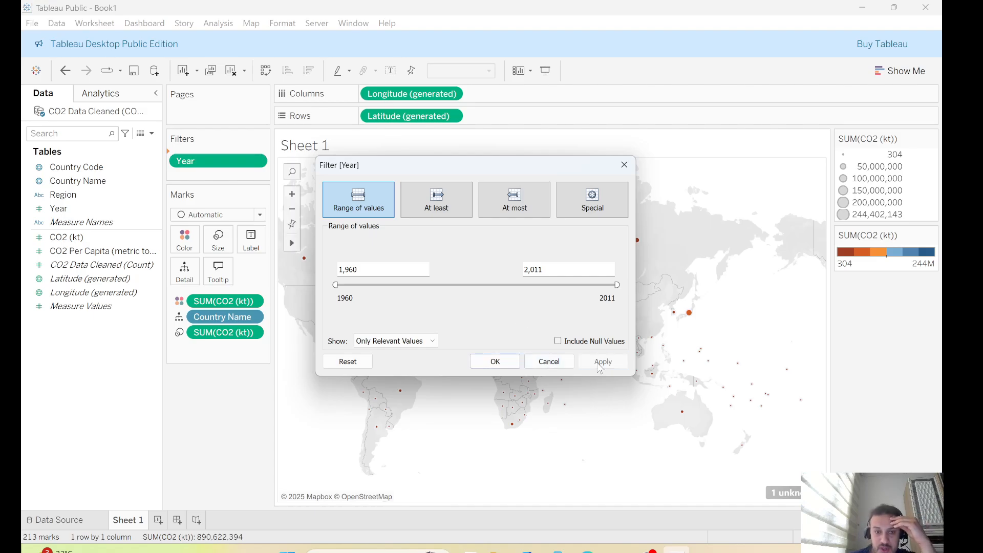
{"action": "left_click", "coordinate": [494, 362]}
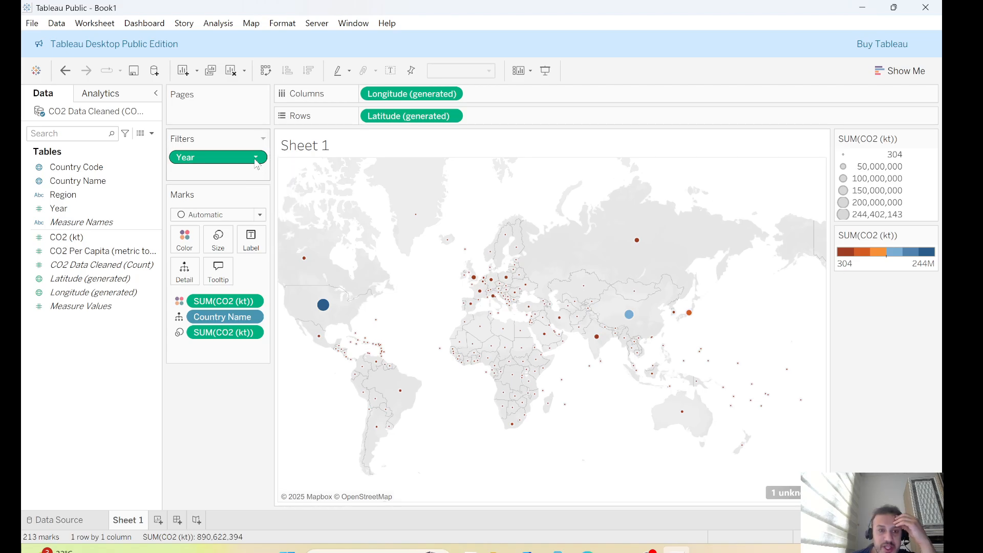
{"action": "left_click", "coordinate": [256, 158]}
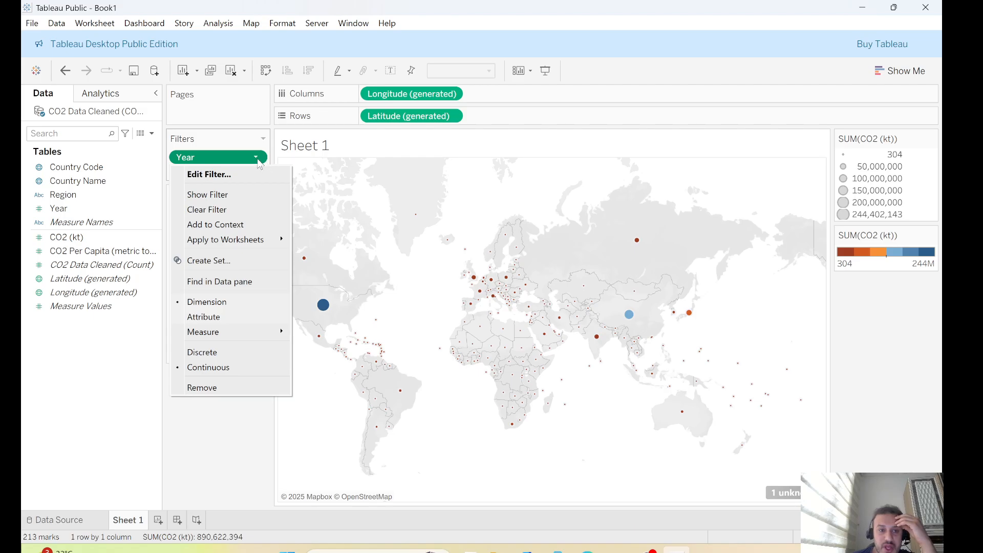
{"action": "left_click", "coordinate": [210, 195]}
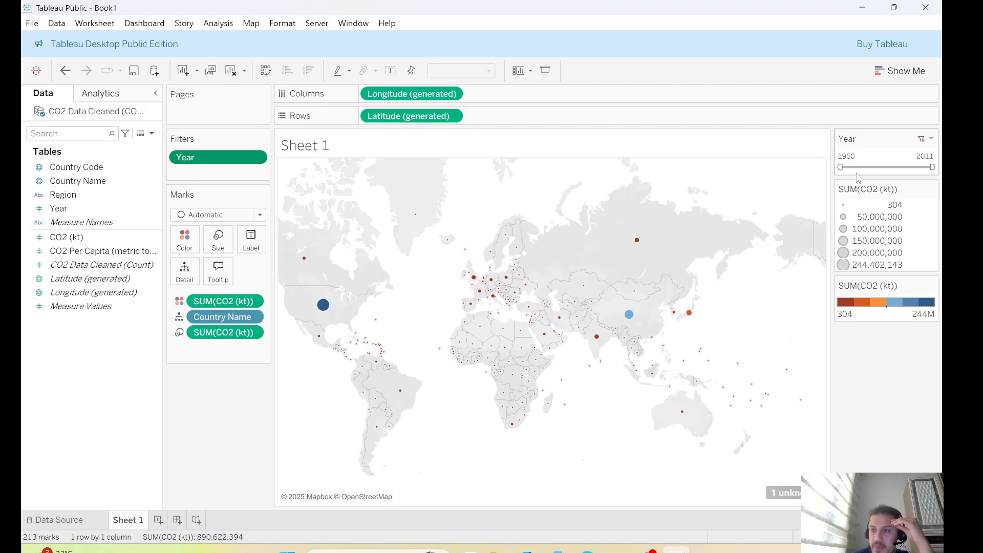
Try different end years in the map's Year filter, including 1996, 2000 and 1980, and leave the range at 1960 to 2003.
{"action": "left_click", "coordinate": [842, 156]}
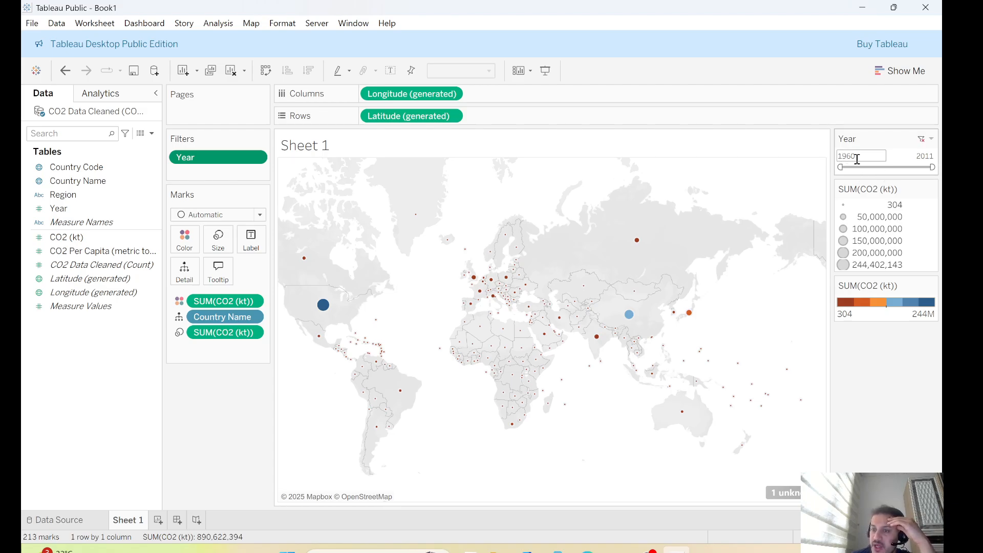
{"action": "left_click_drag", "start_coordinate": [932, 167], "coordinate": [908, 168]}
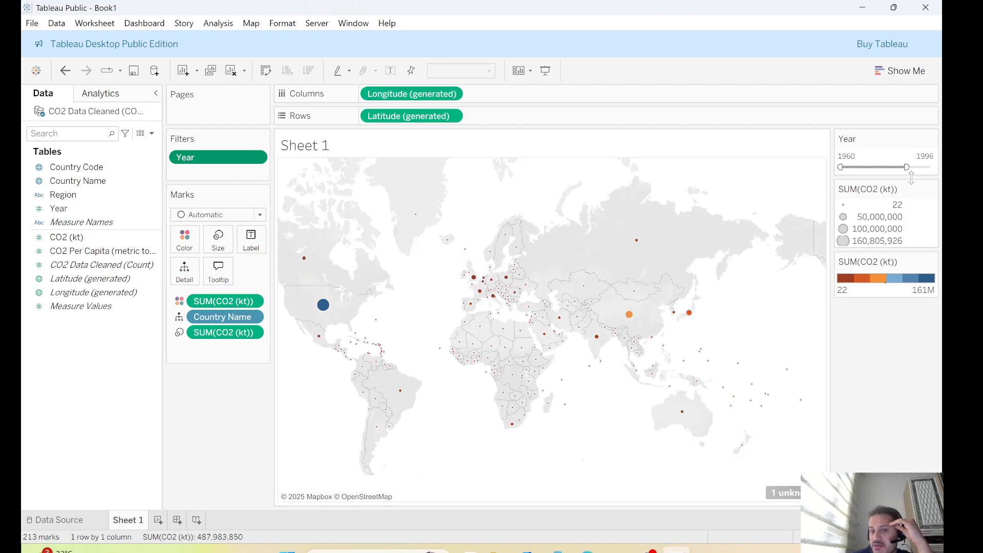
{"action": "left_click_drag", "start_coordinate": [907, 167], "coordinate": [913, 167]}
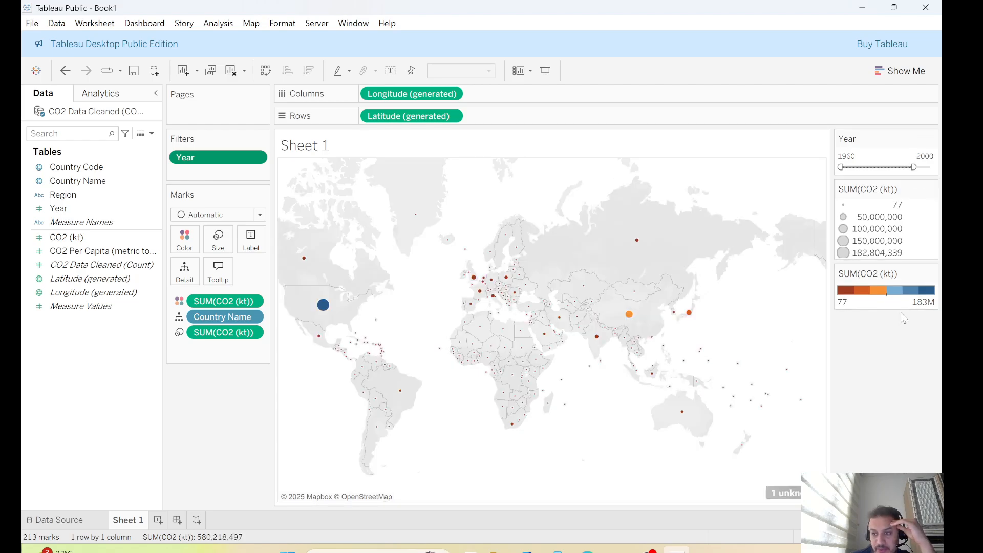
{"action": "left_click_drag", "start_coordinate": [913, 167], "coordinate": [881, 167]}
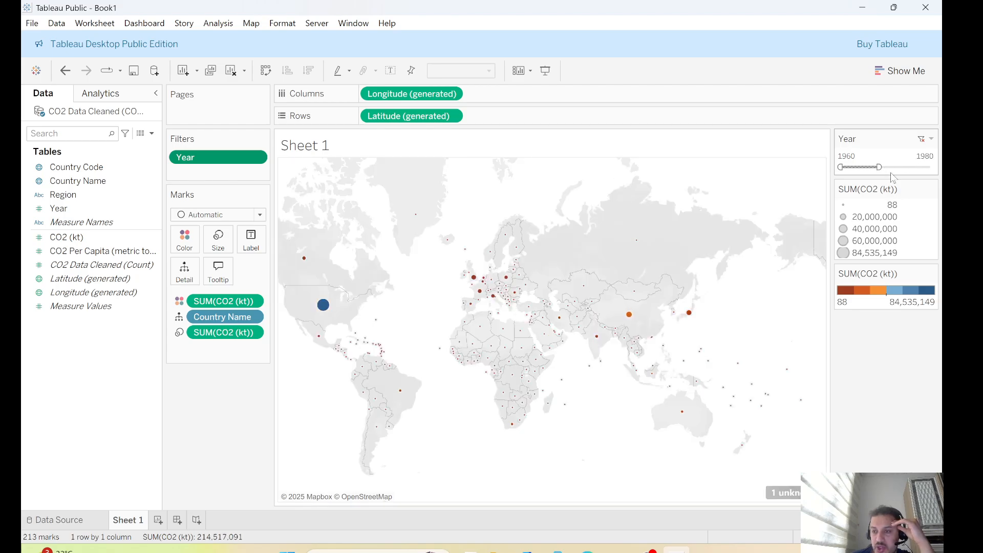
{"action": "left_click_drag", "start_coordinate": [879, 166], "coordinate": [917, 166]}
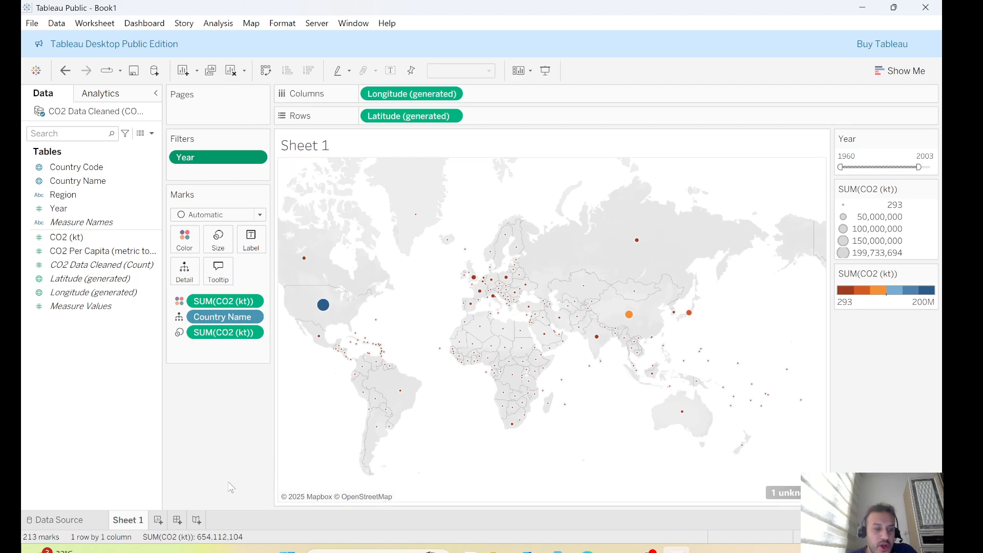
Create a new worksheet with a bar chart of CO2 Per Capita (metric tons) by Region, using Region as columns and the measure as rows.
{"action": "left_click", "coordinate": [158, 520]}
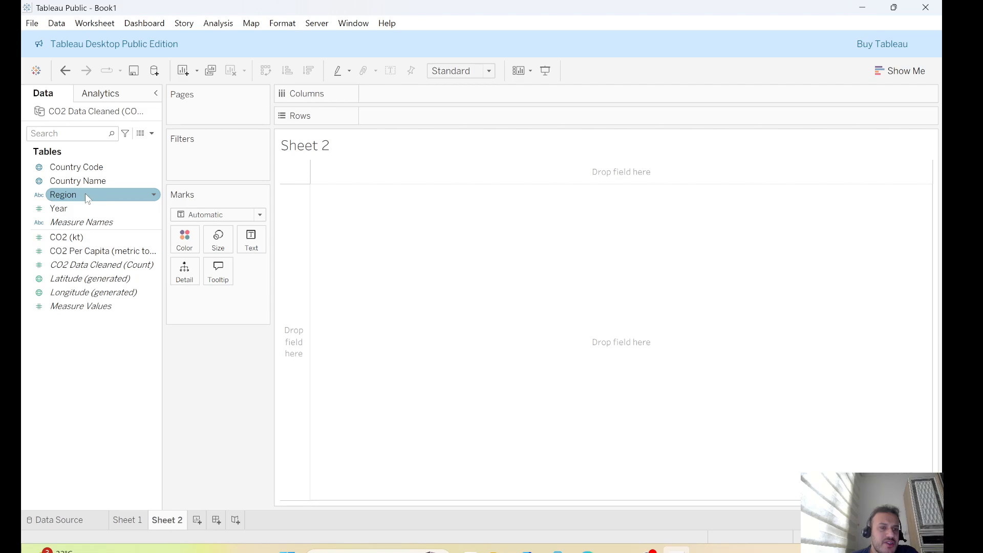
{"action": "left_click", "coordinate": [66, 206]}
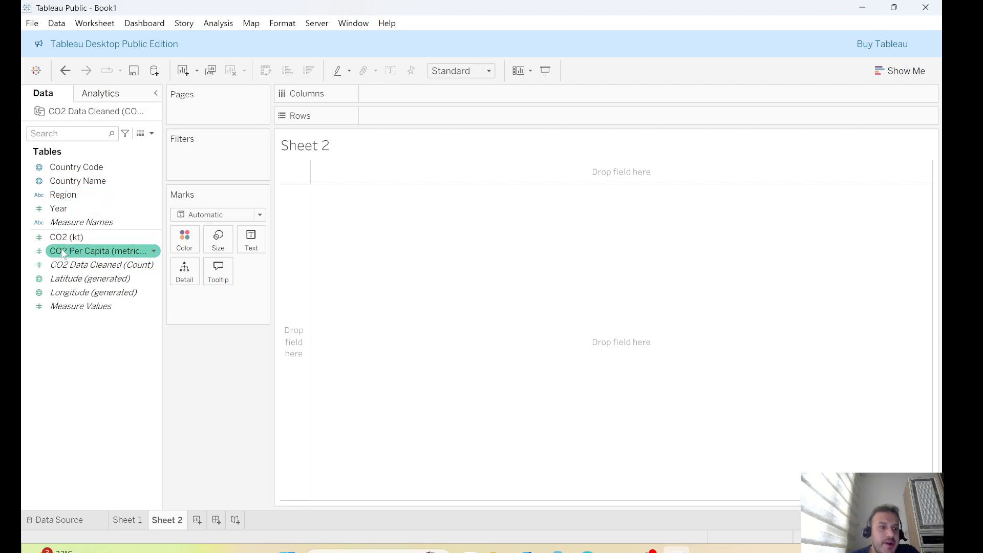
{"action": "left_click_drag", "start_coordinate": [64, 195], "coordinate": [348, 342]}
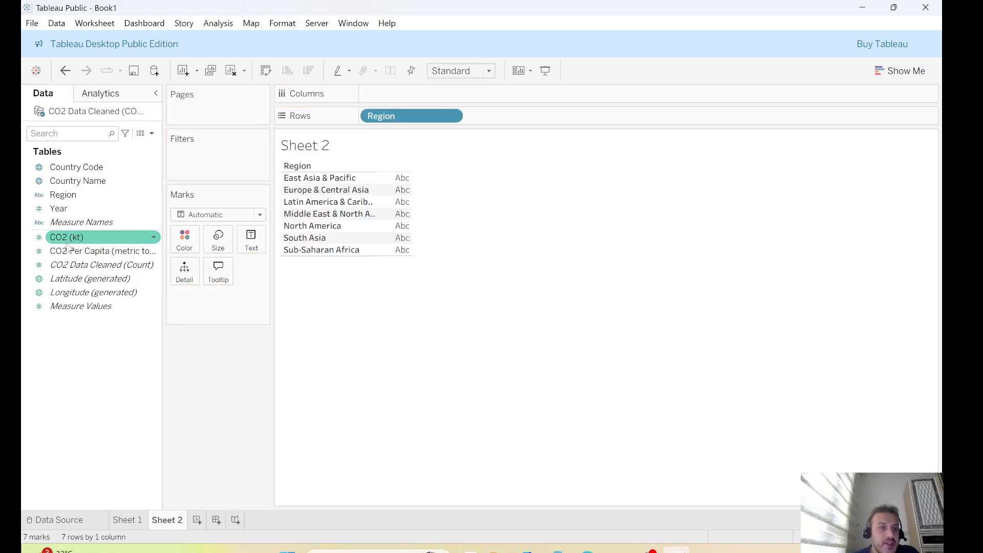
{"action": "left_click_drag", "start_coordinate": [77, 251], "coordinate": [517, 417]}
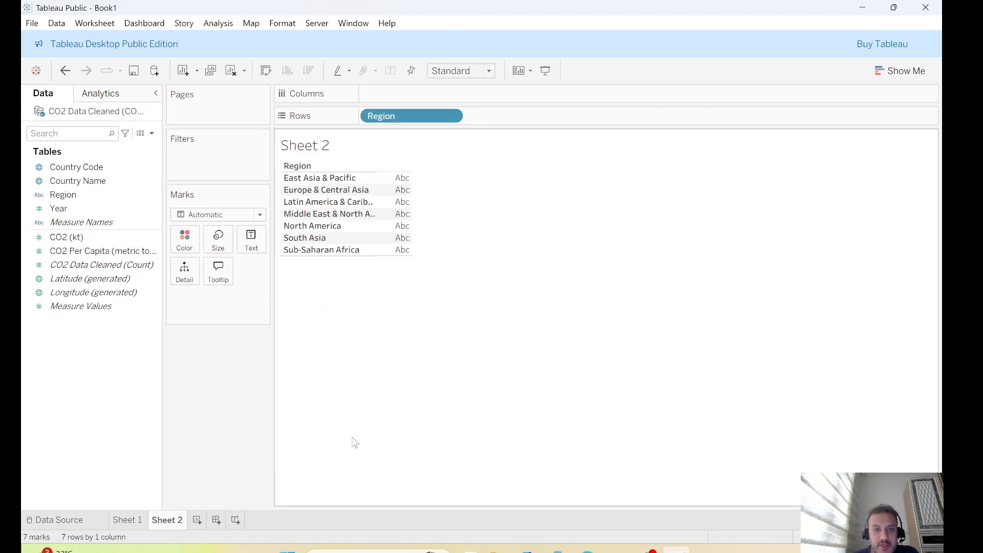
{"action": "left_click_drag", "start_coordinate": [84, 253], "coordinate": [507, 115]}
{"action": "left_click_drag", "start_coordinate": [417, 117], "coordinate": [424, 98]}
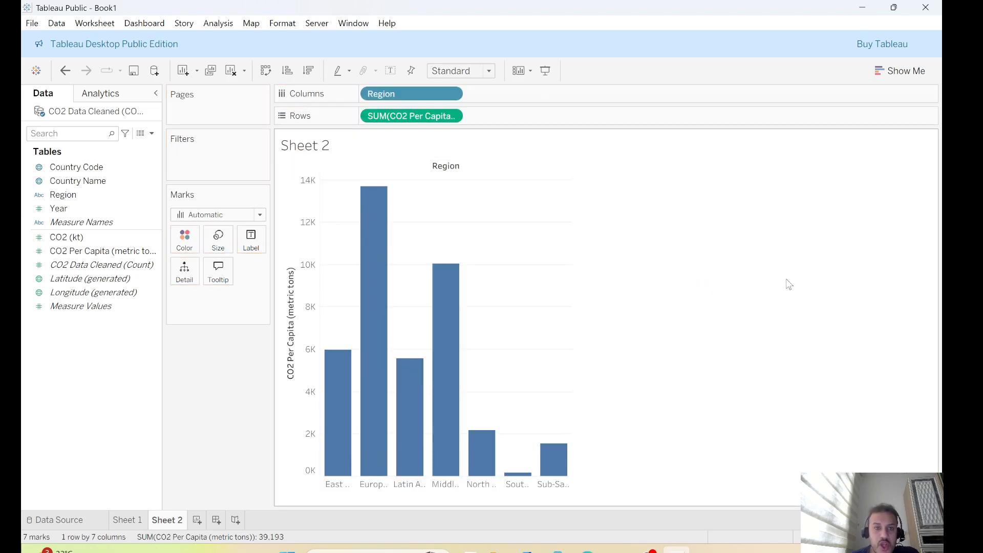
{"action": "left_click", "coordinate": [47, 270]}
{"action": "left_click", "coordinate": [79, 197]}
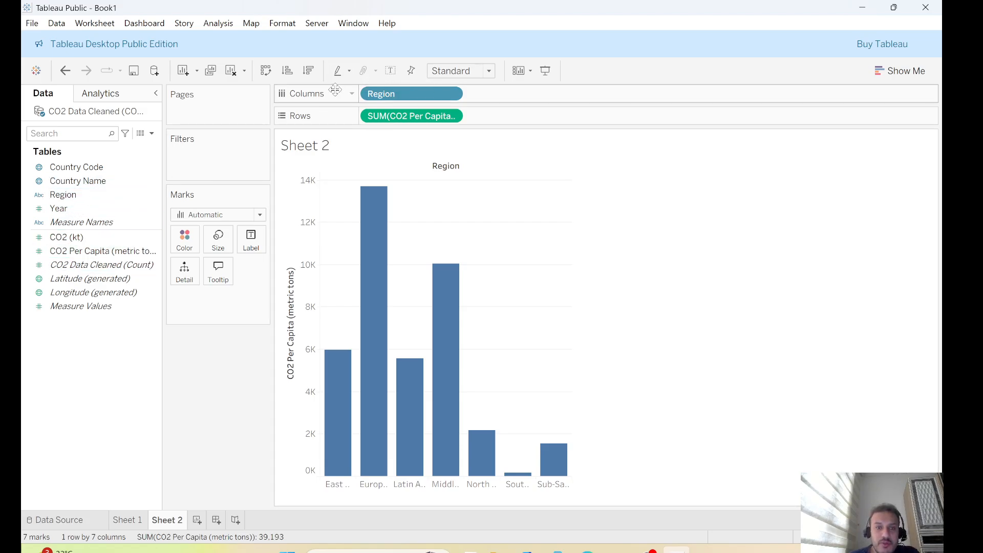
{"action": "left_click", "coordinate": [91, 209]}
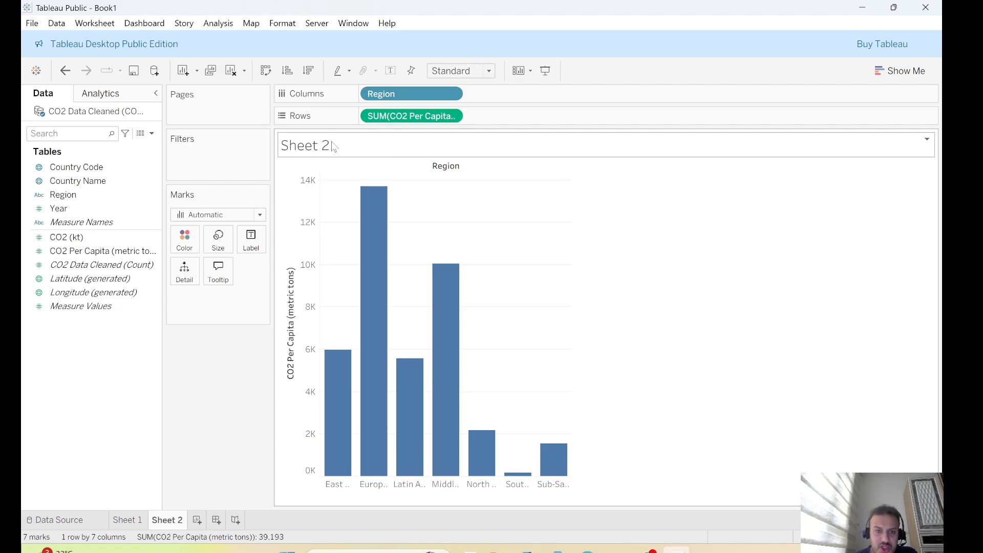
Replace the bar chart's sheet title with "<Histogram>" and apply it.
{"action": "left_click", "coordinate": [927, 140]}
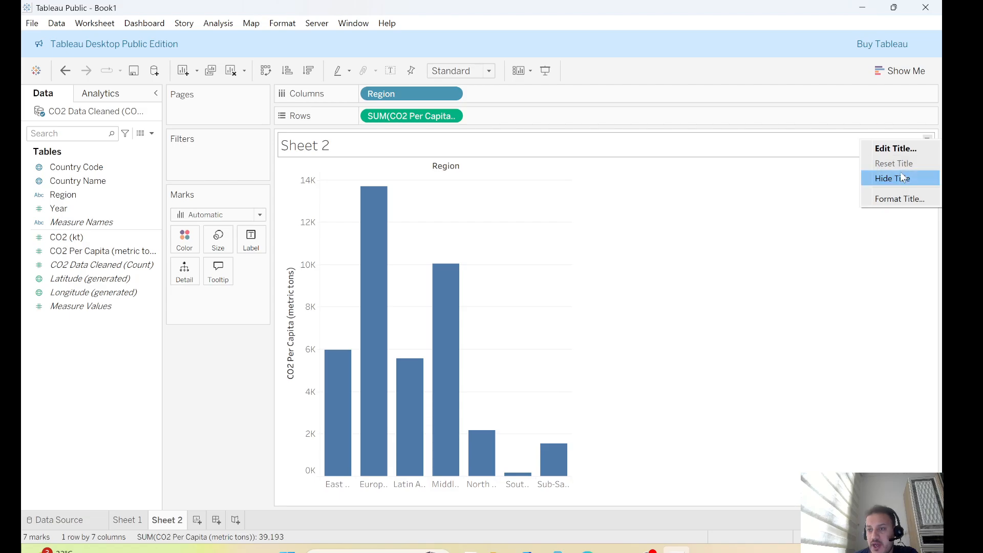
{"action": "left_click", "coordinate": [347, 145]}
{"action": "double_click", "coordinate": [347, 145]}
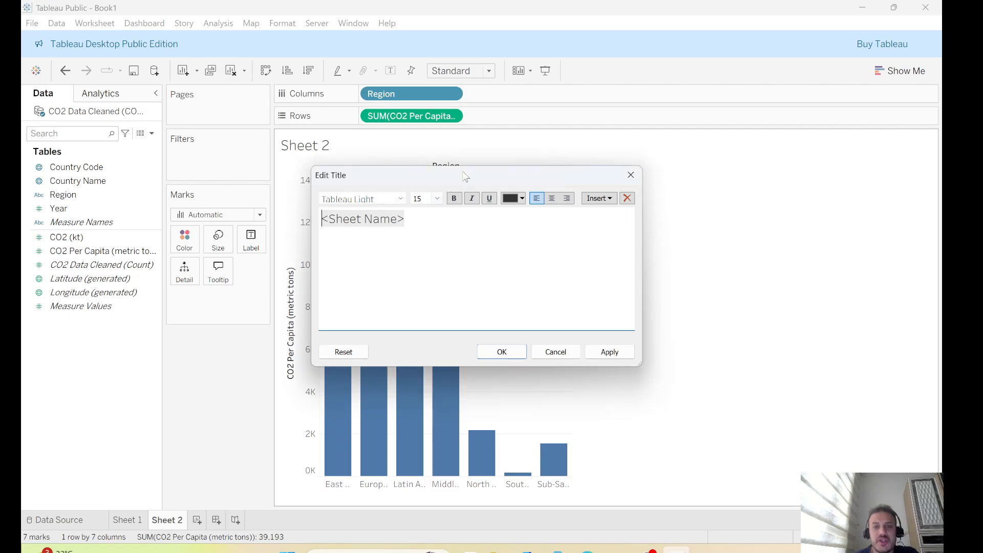
{"action": "left_click_drag", "start_coordinate": [466, 176], "coordinate": [684, 181]}
{"action": "left_click_drag", "start_coordinate": [615, 224], "coordinate": [549, 229]}
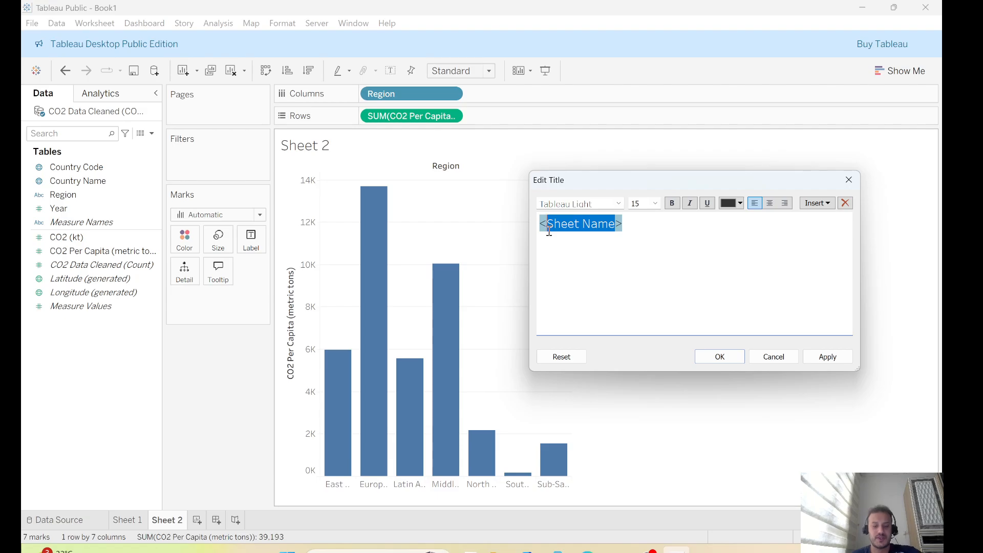
{"action": "type", "text": "Histogra"}
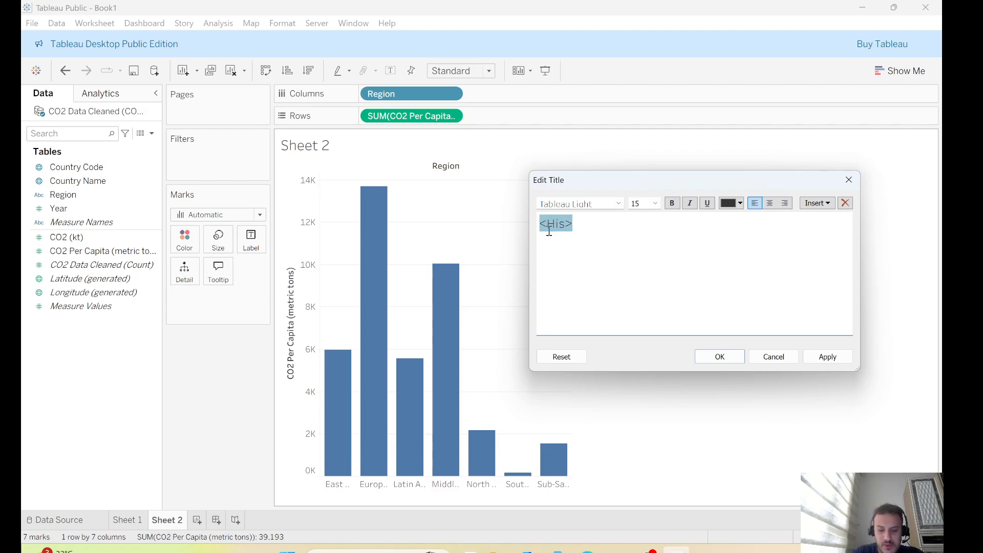
{"action": "type", "text": "m"}
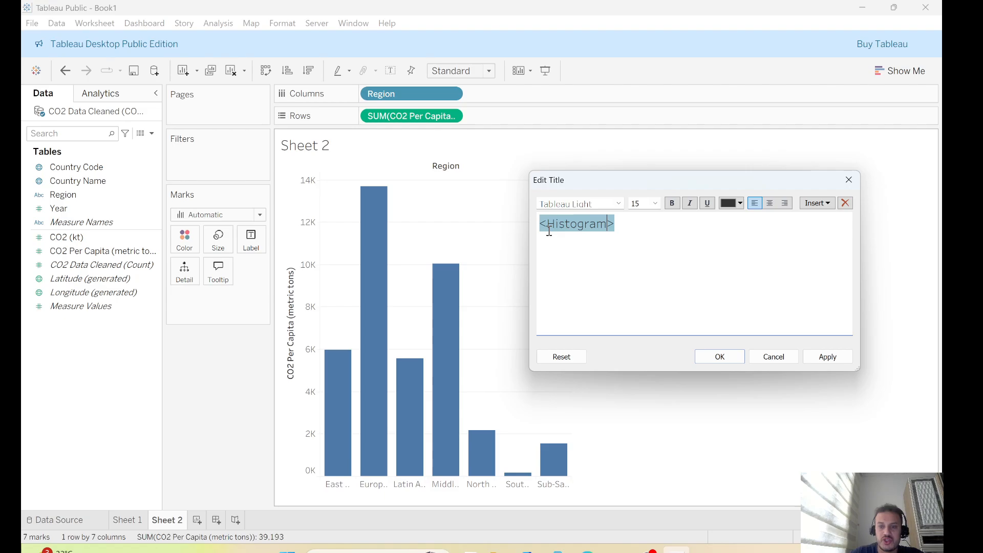
{"action": "left_click", "coordinate": [836, 362]}
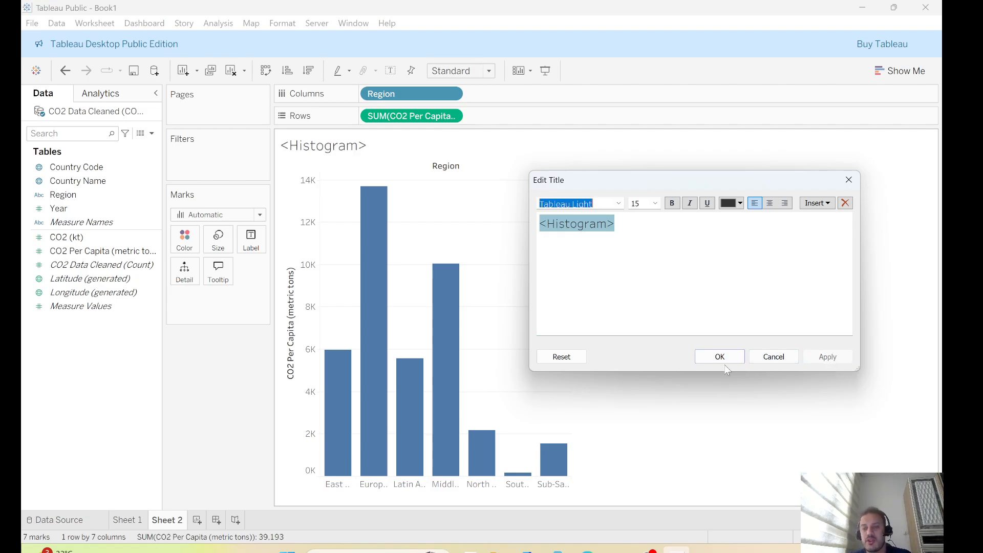
Try to format the bar chart's title as bold and italic, and close the title editor.
{"action": "left_click", "coordinate": [672, 205]}
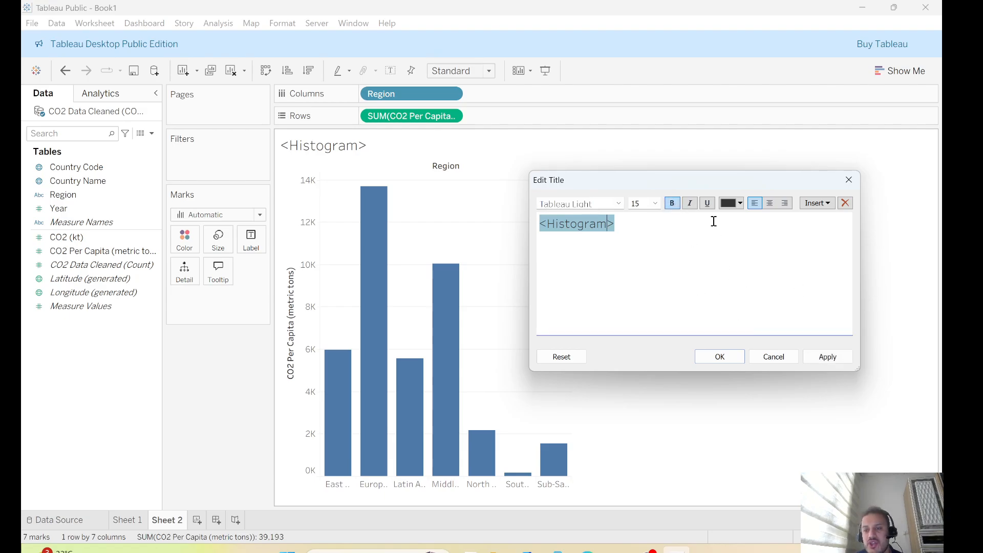
{"action": "left_click", "coordinate": [691, 205]}
{"action": "left_click", "coordinate": [825, 357]}
{"action": "left_click", "coordinate": [718, 357]}
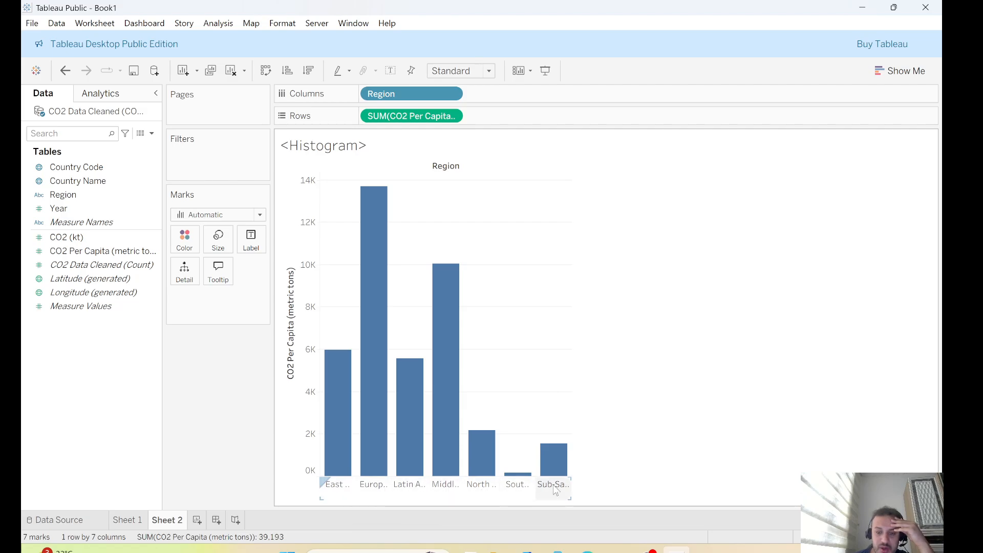
Create a new worksheet with a line chart of CO2 Per Capita (metric tons) by Year, with Year as columns.
{"action": "mouse_move", "coordinate": [364, 215]}
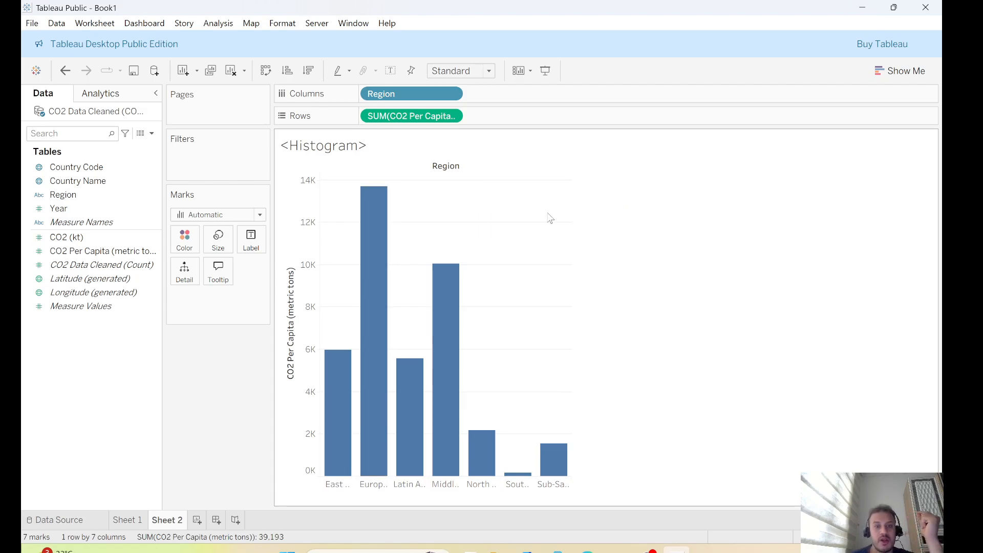
{"action": "left_click", "coordinate": [197, 520]}
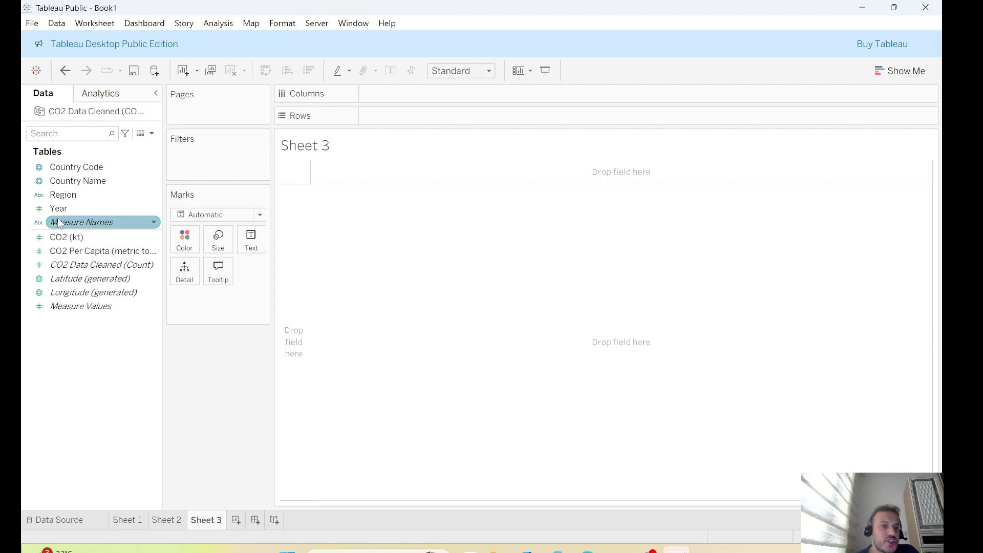
{"action": "left_click_drag", "start_coordinate": [61, 212], "coordinate": [382, 100]}
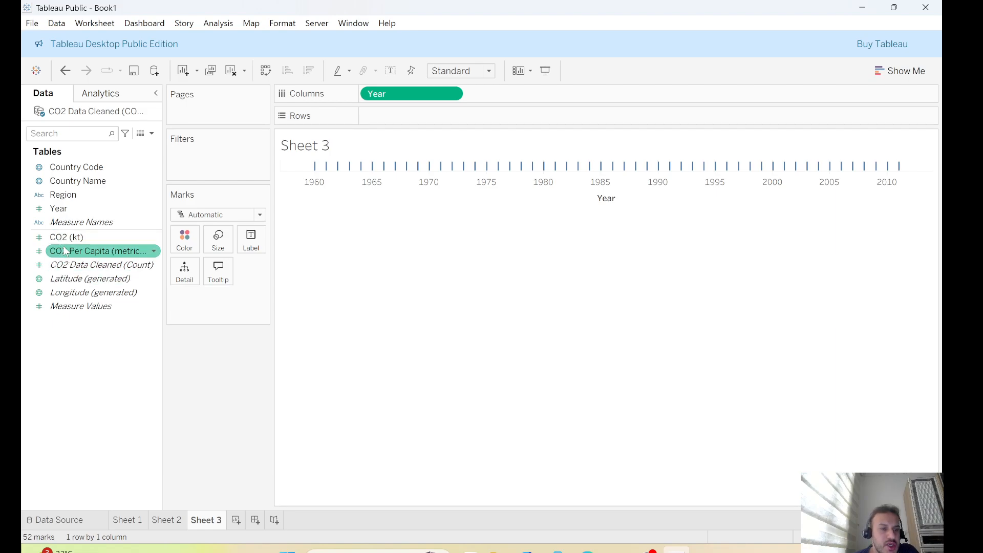
{"action": "left_click_drag", "start_coordinate": [77, 255], "coordinate": [416, 120]}
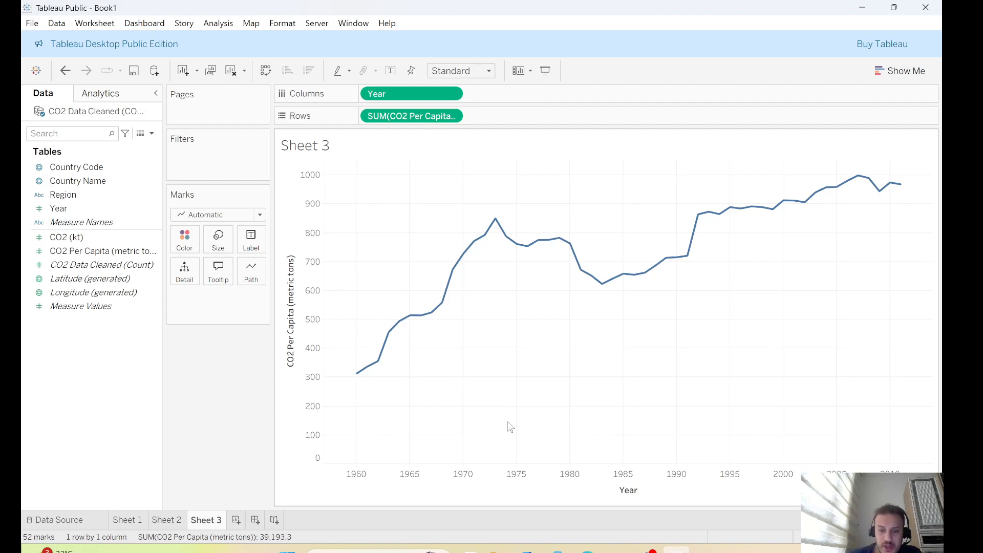
Add a Year filter with the range 1960 to 2011 to the line chart.
{"action": "mouse_move", "coordinate": [495, 220]}
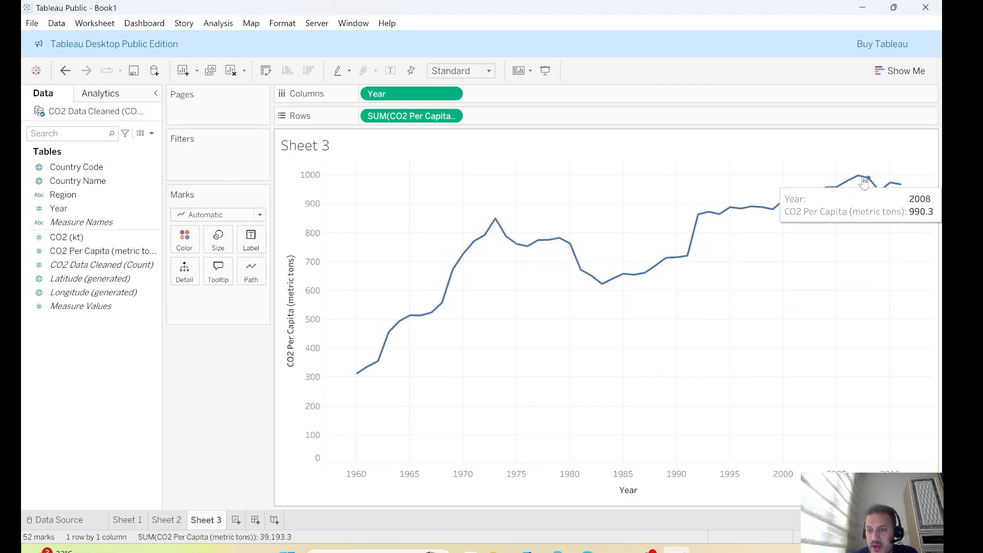
{"action": "mouse_move", "coordinate": [858, 181]}
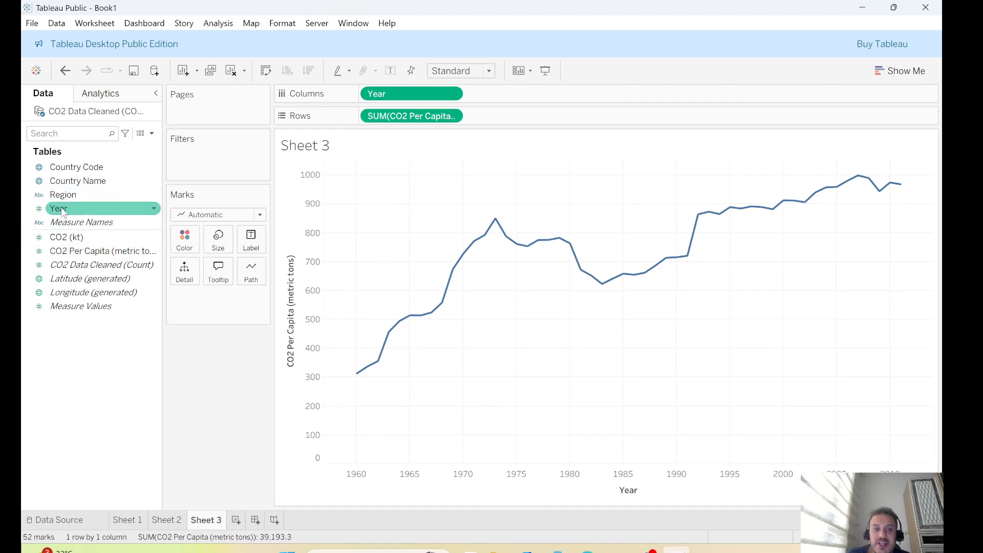
{"action": "left_click_drag", "start_coordinate": [60, 212], "coordinate": [199, 154]}
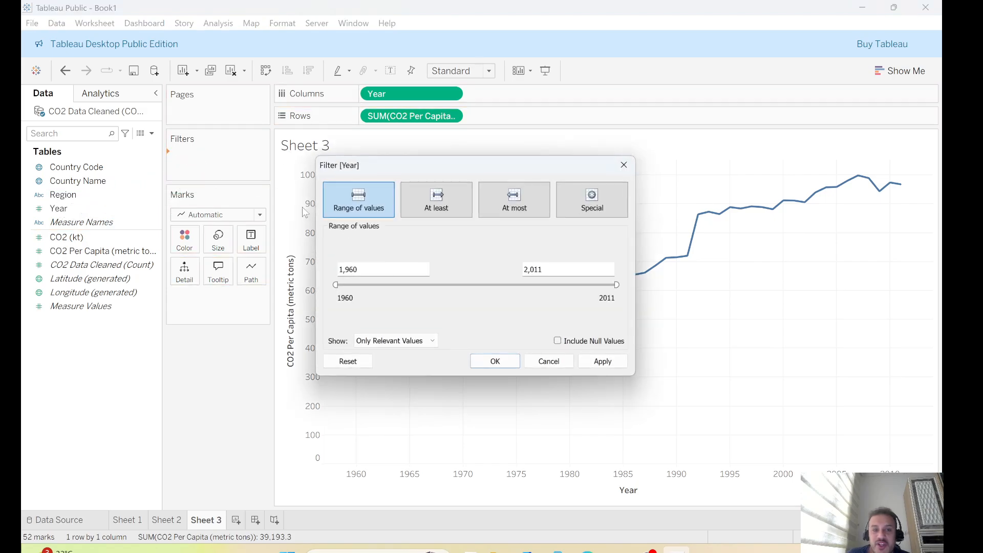
{"action": "left_click", "coordinate": [604, 362]}
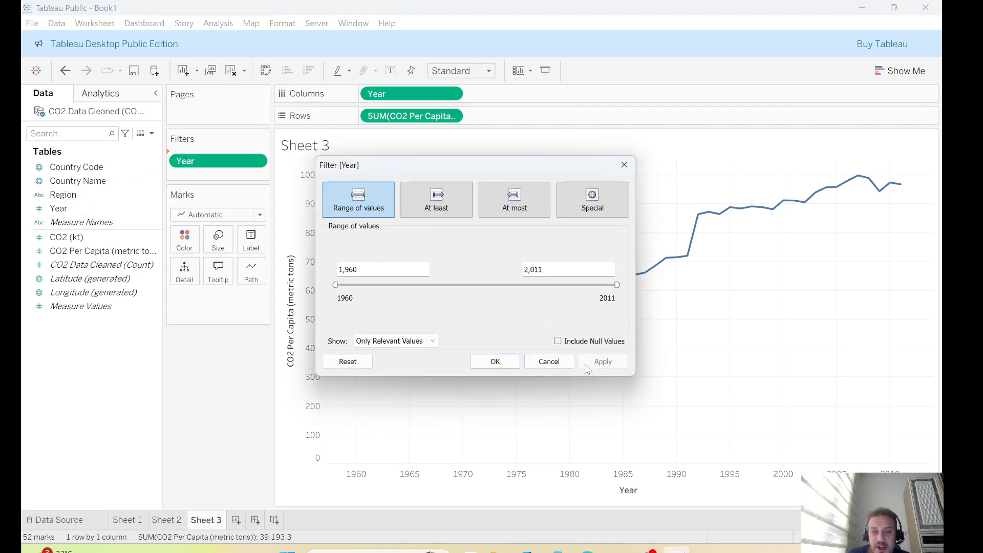
{"action": "left_click", "coordinate": [477, 363]}
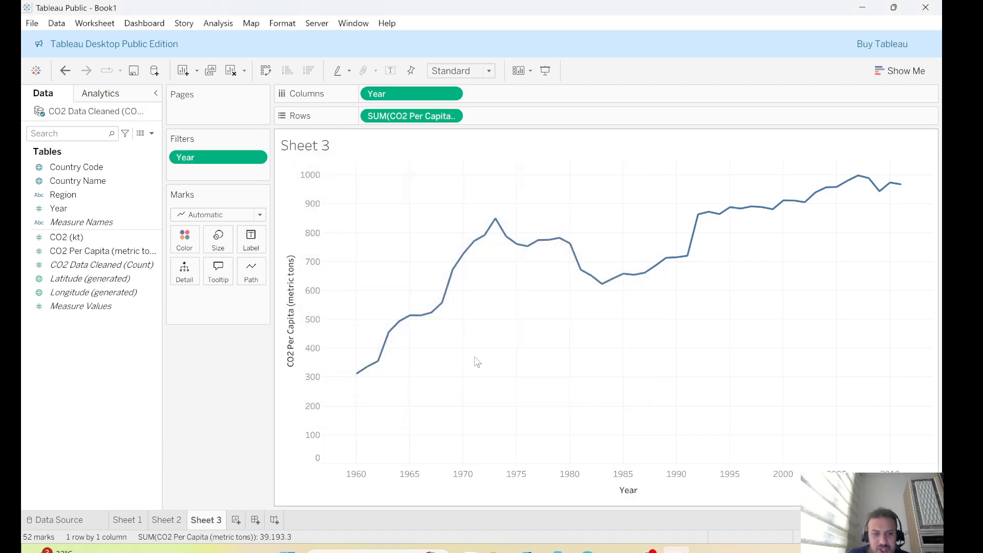
Show the Year filter slider beside the line chart and set its starting year to 1962.
{"action": "left_click", "coordinate": [256, 157]}
{"action": "left_click", "coordinate": [214, 195]}
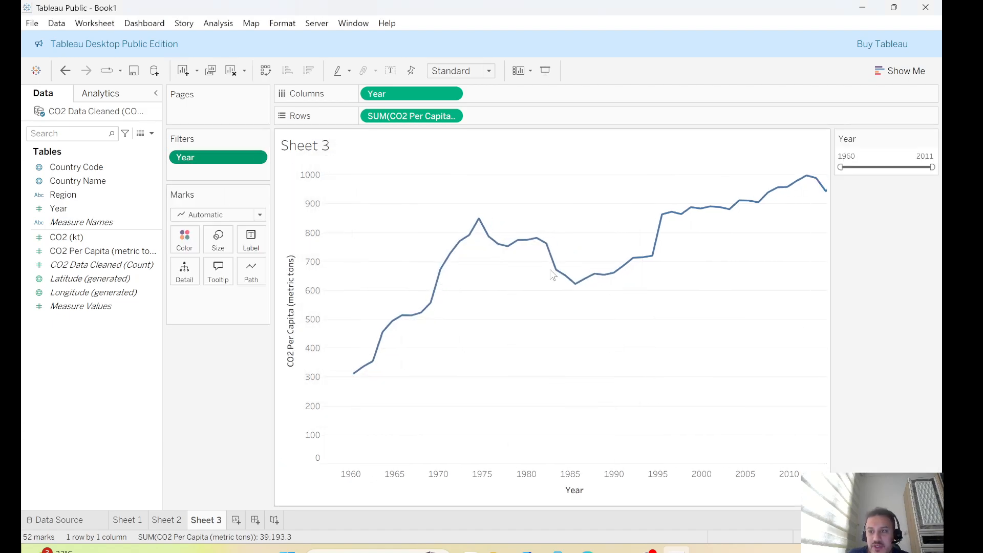
{"action": "mouse_move", "coordinate": [840, 167]}
{"action": "left_mouse_down"}
{"action": "mouse_move", "coordinate": [883, 168]}
{"action": "mouse_move", "coordinate": [843, 168]}
{"action": "left_mouse_up"}
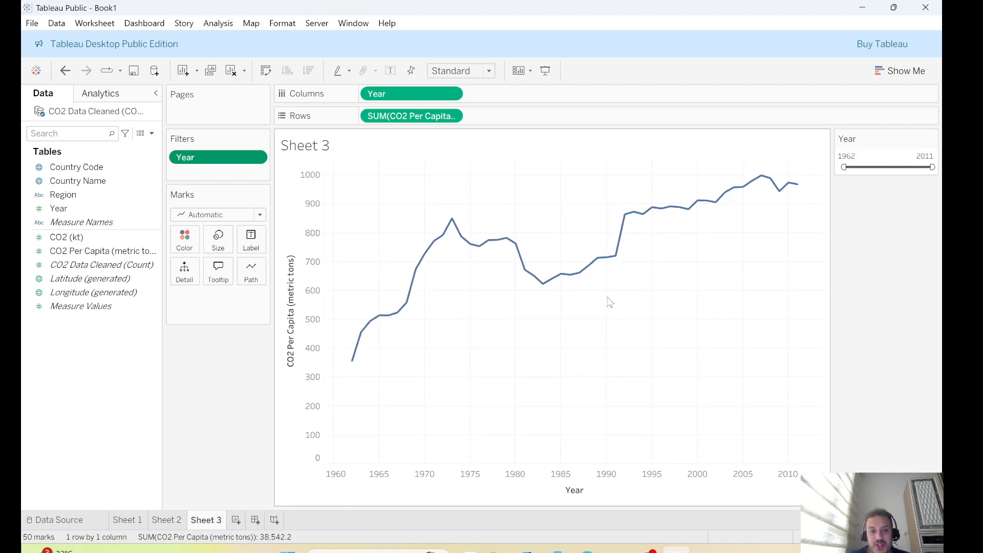
Replace the Sheet 1 map's title with "<global CO2 emision>", apply it and close the title editor.
{"action": "left_click", "coordinate": [178, 520]}
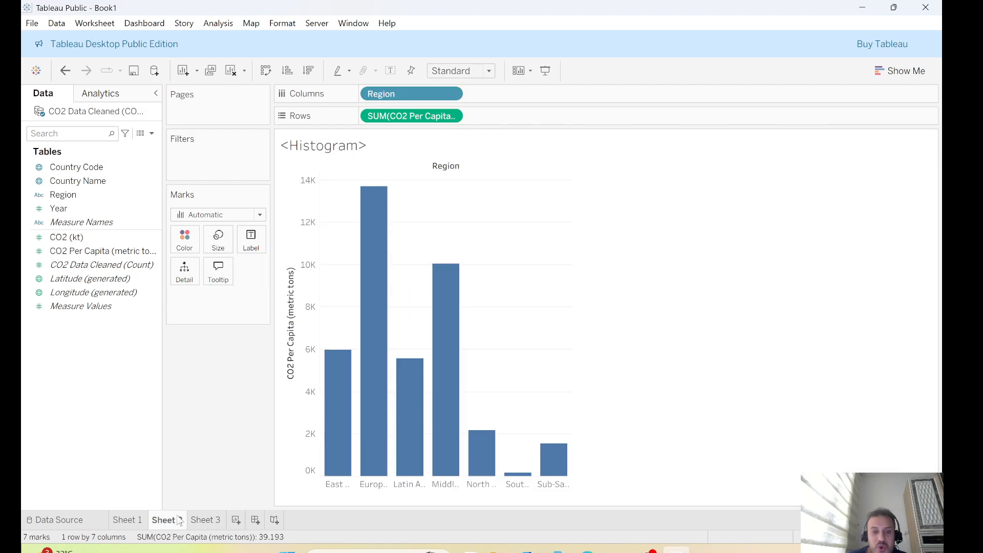
{"action": "left_click", "coordinate": [128, 520]}
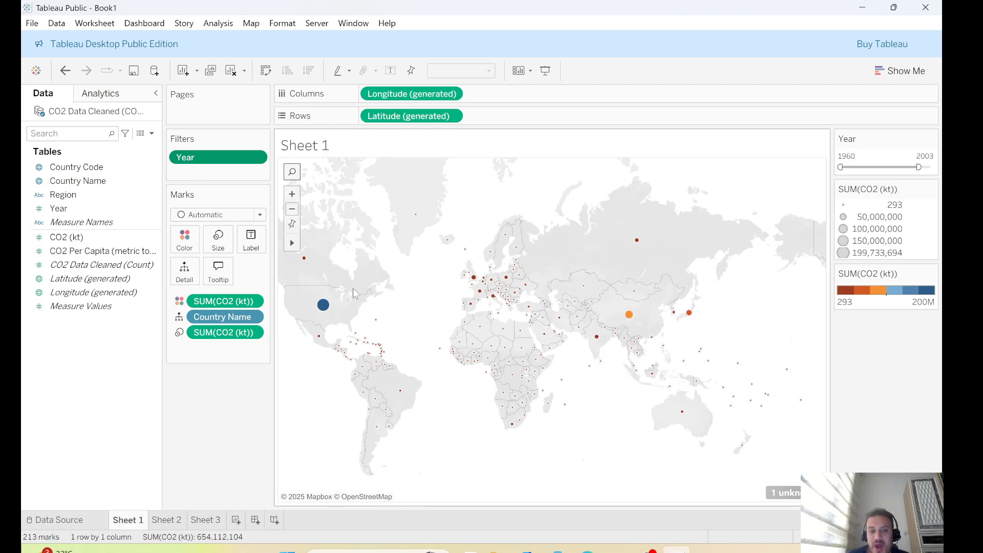
{"action": "mouse_move", "coordinate": [520, 408]}
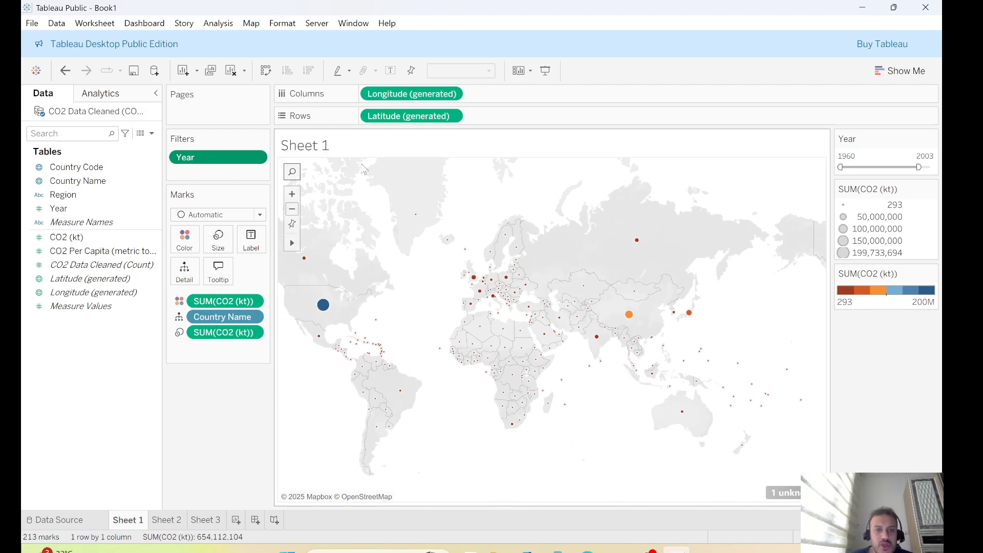
{"action": "double_click", "coordinate": [382, 149]}
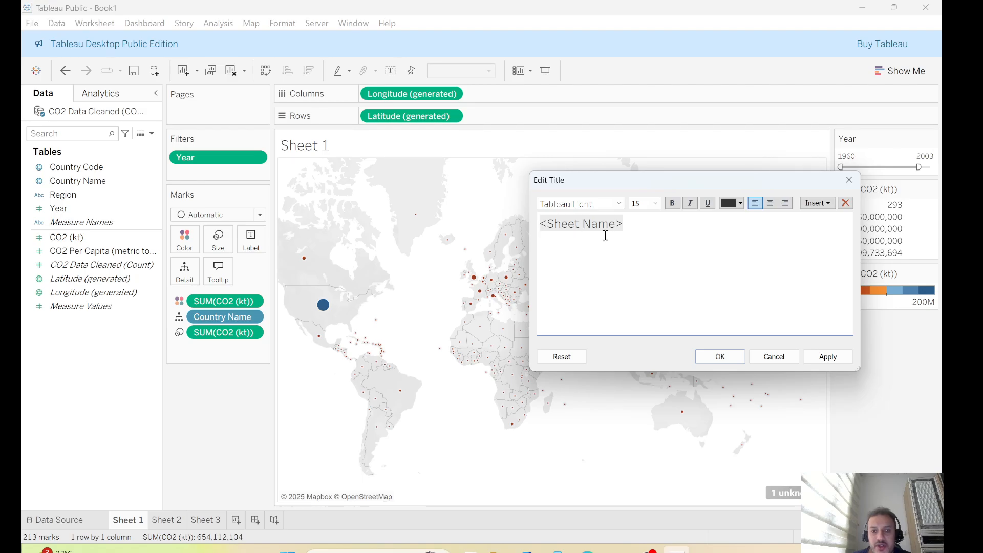
{"action": "left_click_drag", "start_coordinate": [615, 225], "coordinate": [548, 227]}
{"action": "type", "text": "global "}
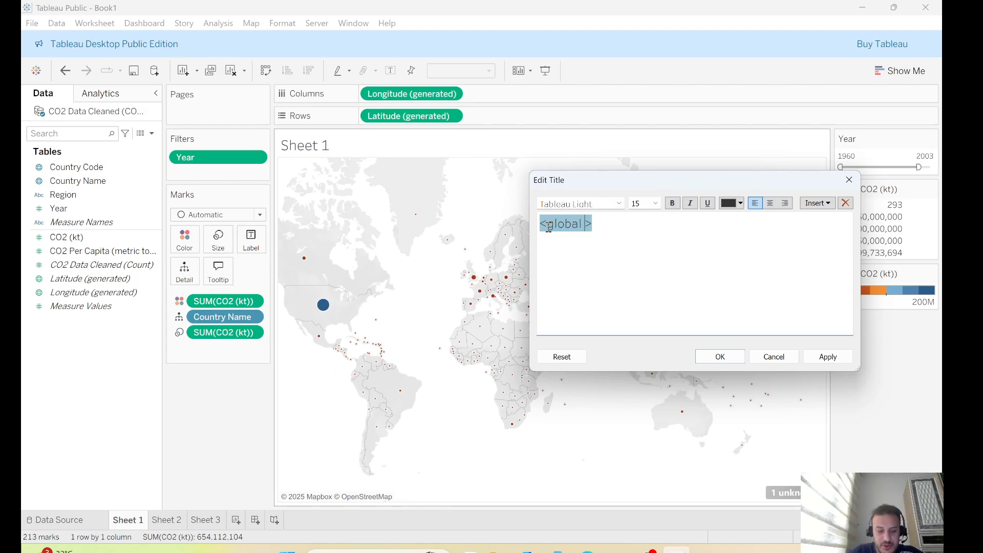
{"action": "type", "text": "CO2"}
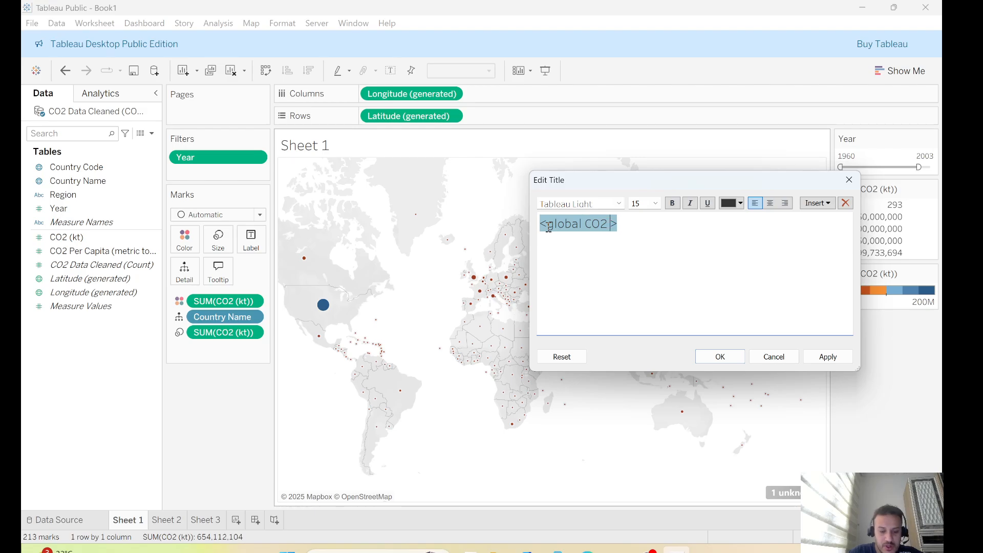
{"action": "type", "text": " emit"}
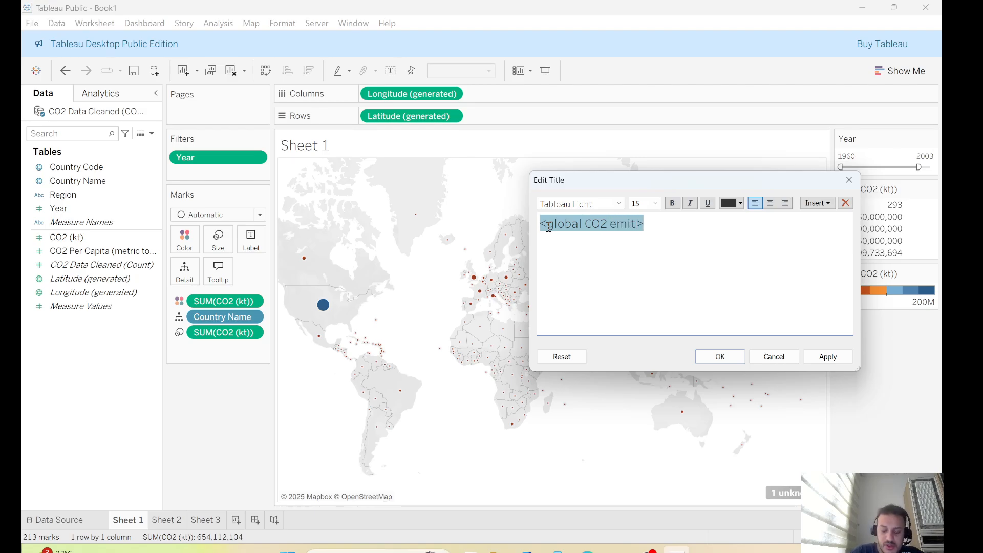
{"action": "type", "text": "ion"}
{"action": "key", "text": "BackSpace"}
{"action": "key", "text": "BackSpace"}
{"action": "key", "text": "BackSpace"}
{"action": "key", "text": "BackSpace"}
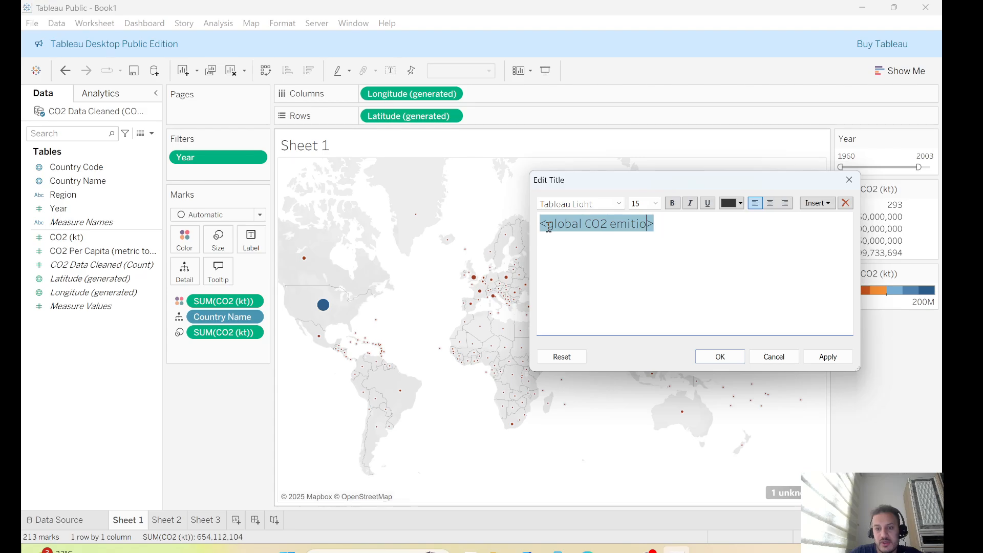
{"action": "key", "text": "BackSpace"}
{"action": "key", "text": "BackSpace"}
{"action": "key", "text": "BackSpace"}
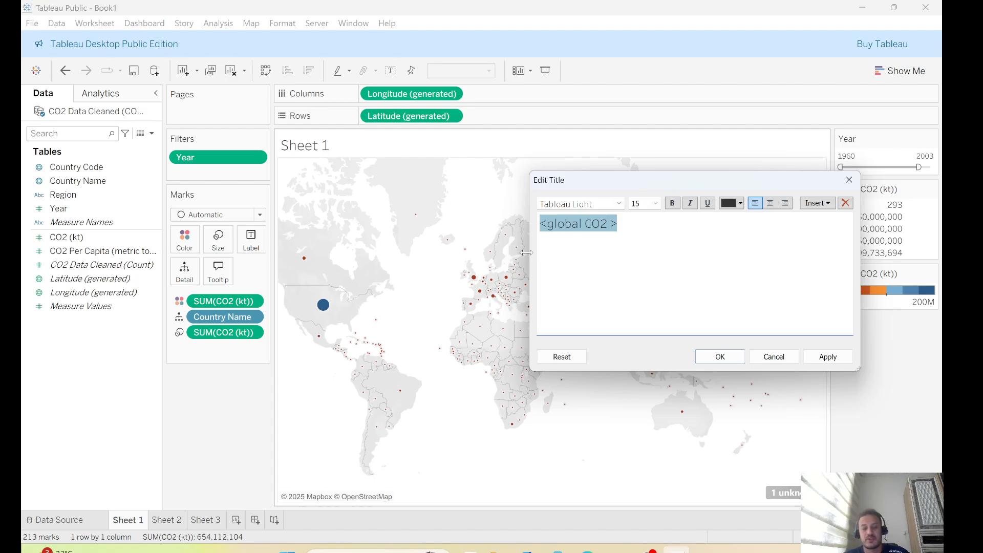
{"action": "type", "text": "emision"}
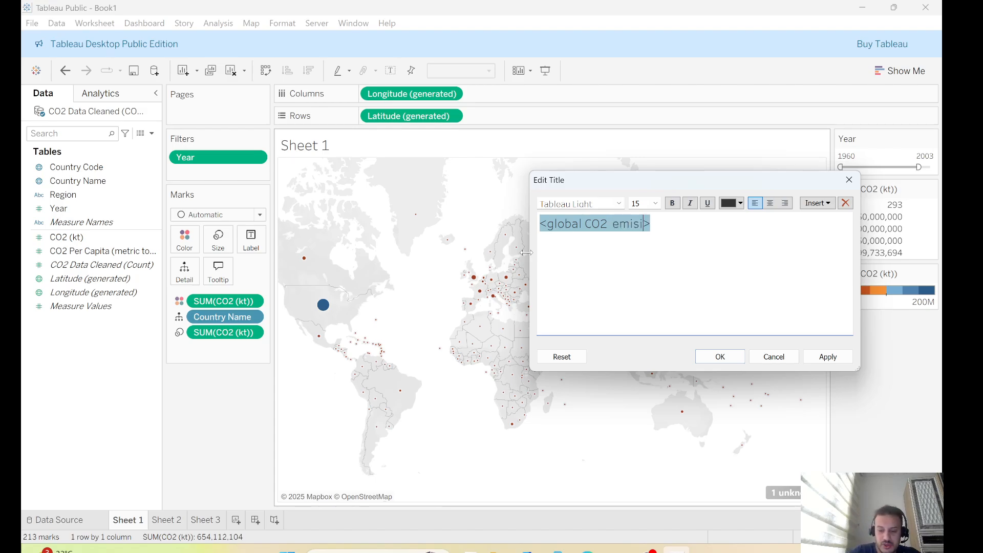
{"action": "left_click", "coordinate": [827, 356]}
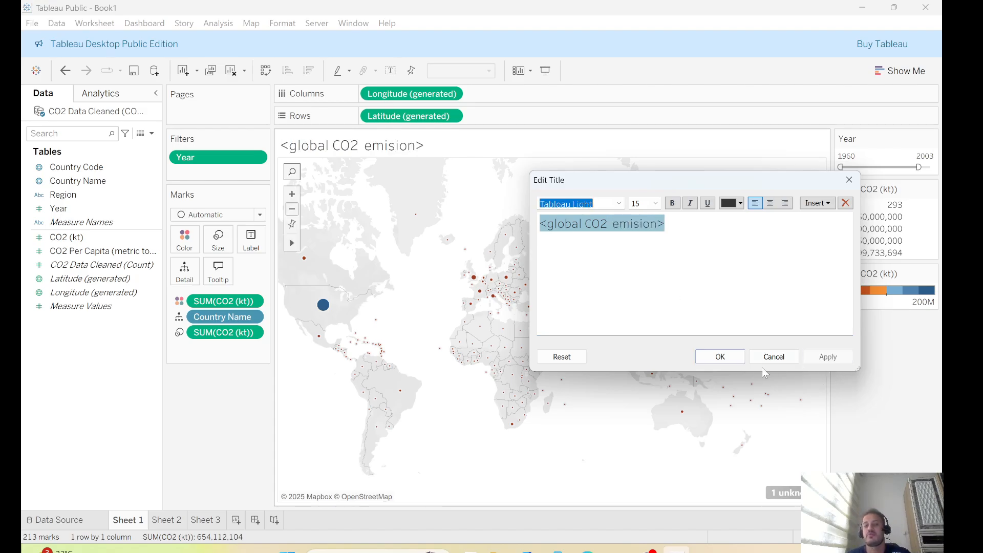
{"action": "left_click", "coordinate": [720, 356]}
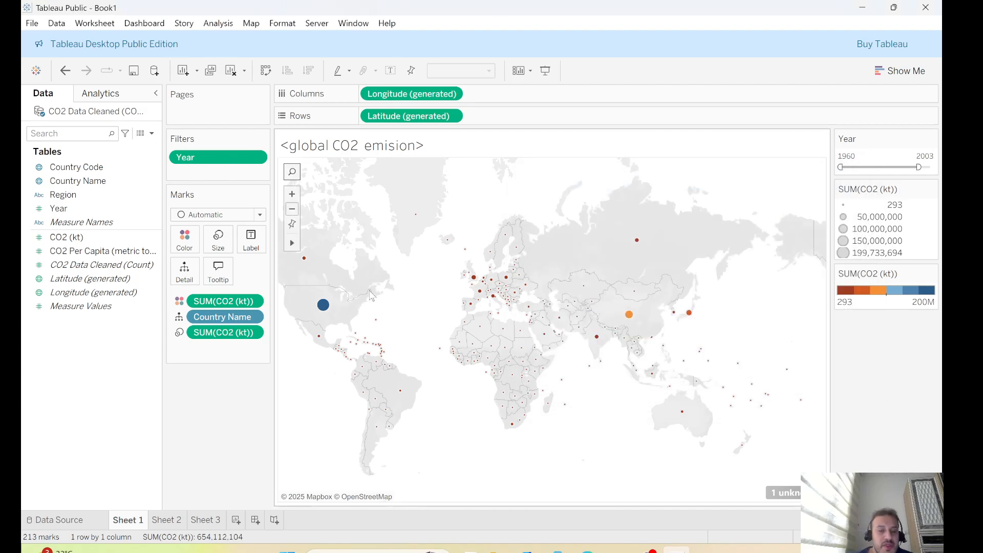
Add a new blank worksheet after the line chart's sheet, and return to the line chart.
{"action": "left_click", "coordinate": [170, 521]}
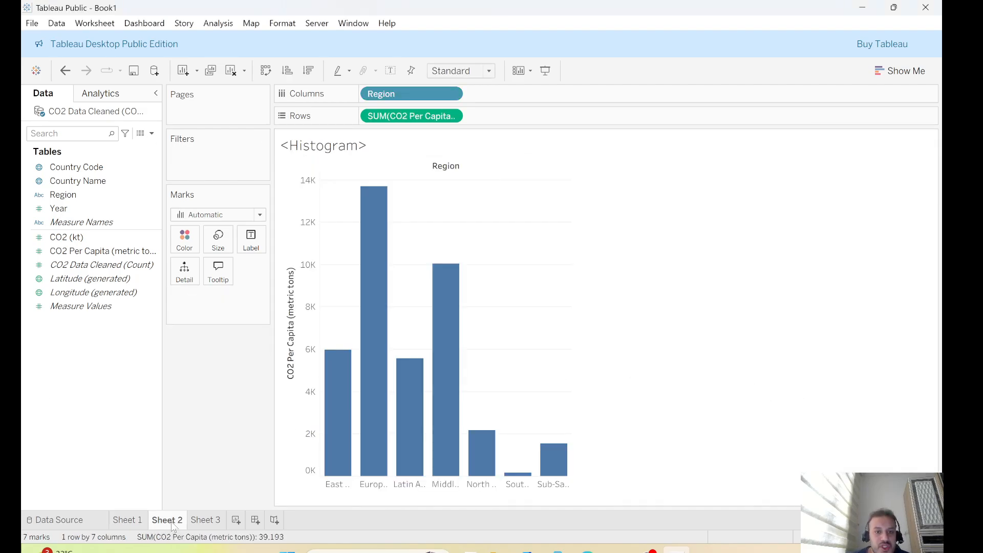
{"action": "left_click", "coordinate": [206, 521]}
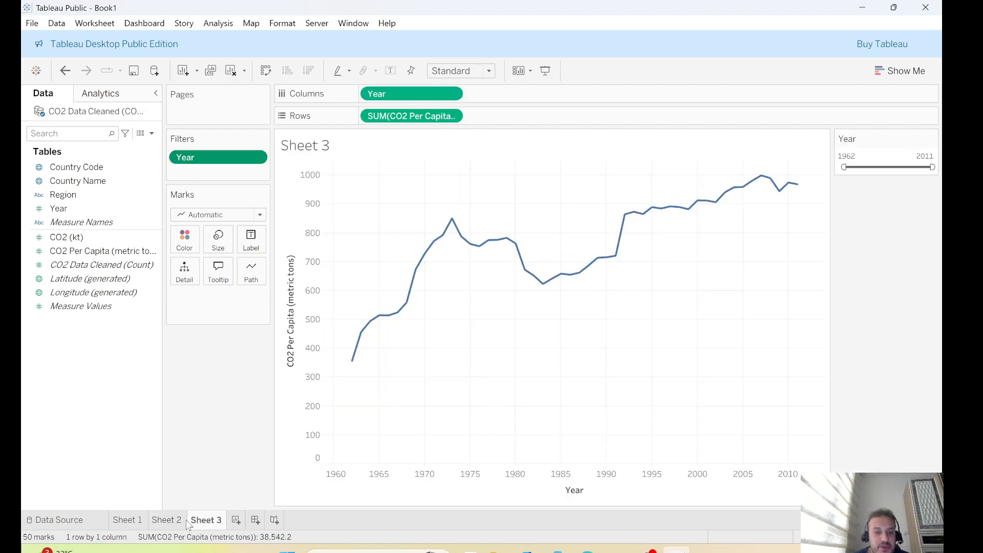
{"action": "left_click", "coordinate": [236, 520]}
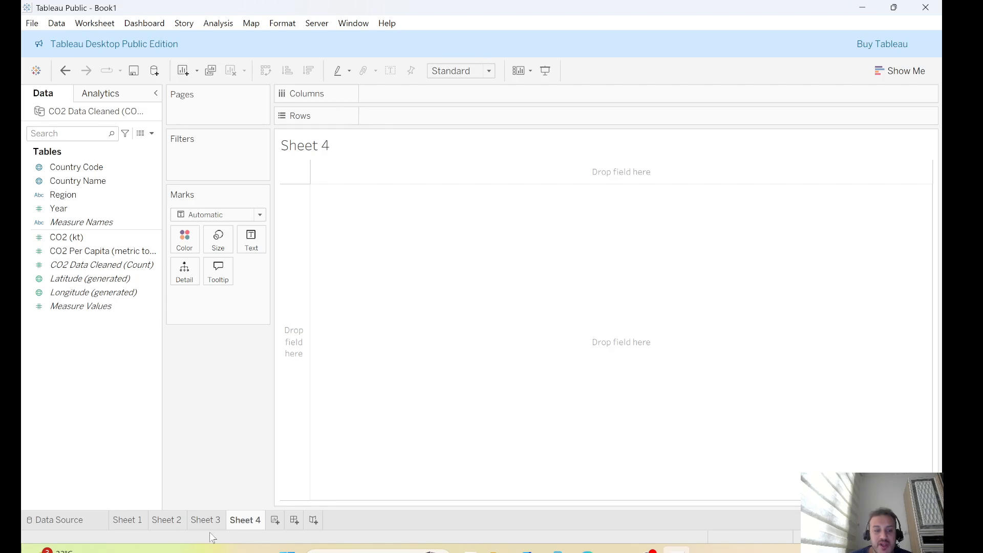
{"action": "left_click", "coordinate": [206, 519]}
{"action": "mouse_move", "coordinate": [170, 518]}
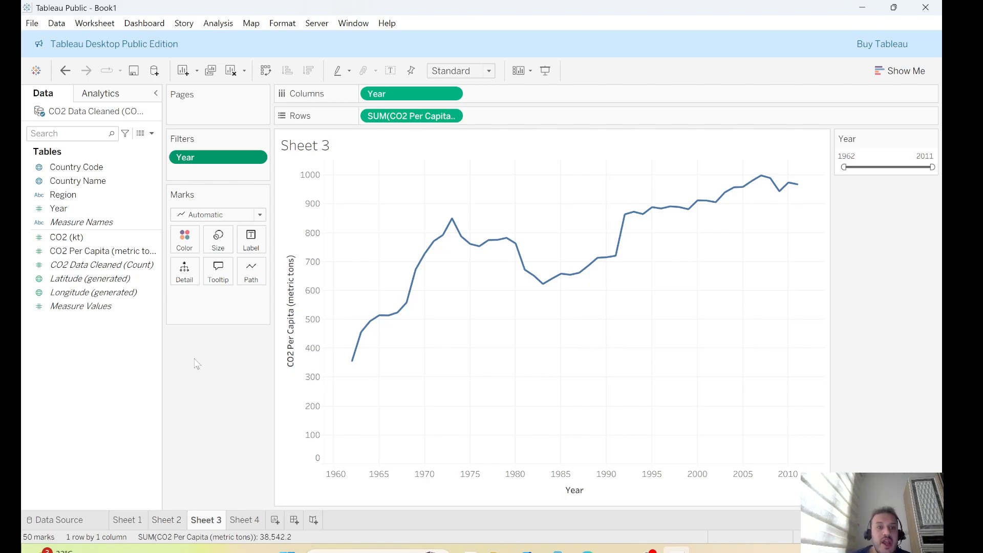
Delete the blank worksheet Sheet 4.
{"action": "left_click", "coordinate": [244, 519]}
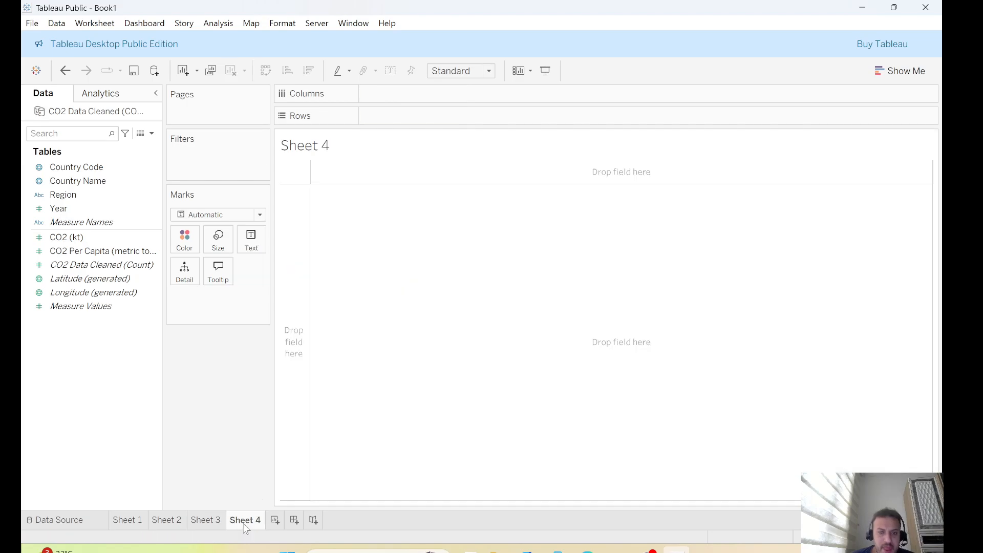
{"action": "right_click", "coordinate": [247, 519]}
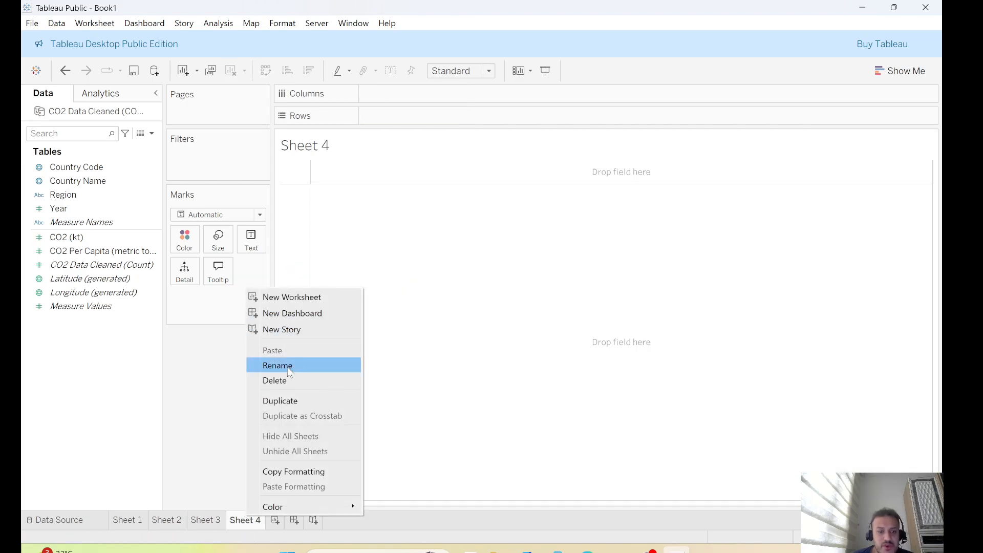
{"action": "left_click", "coordinate": [276, 380]}
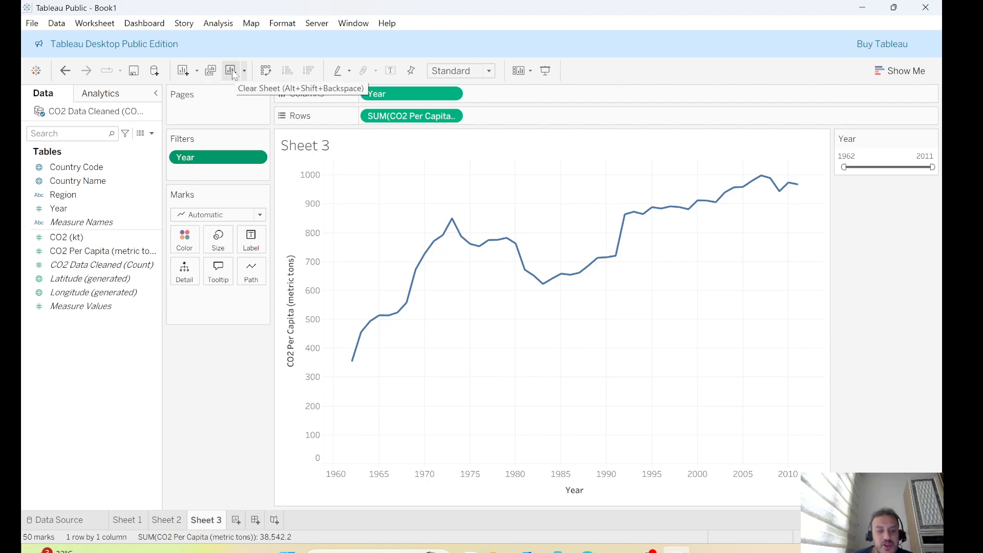
Clear the line chart's sheet and undo the clearing, doing this twice.
{"action": "left_click", "coordinate": [231, 71]}
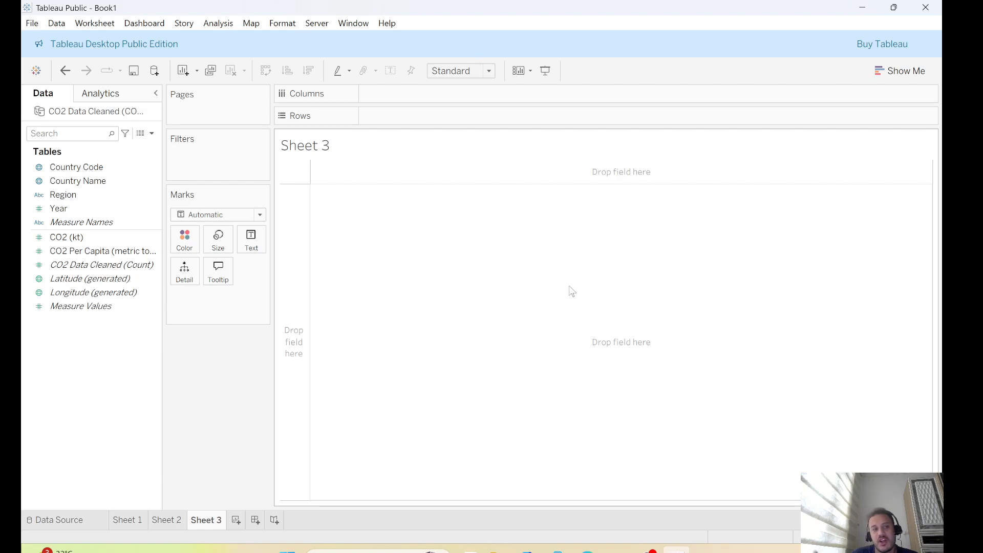
{"action": "left_click", "coordinate": [65, 71]}
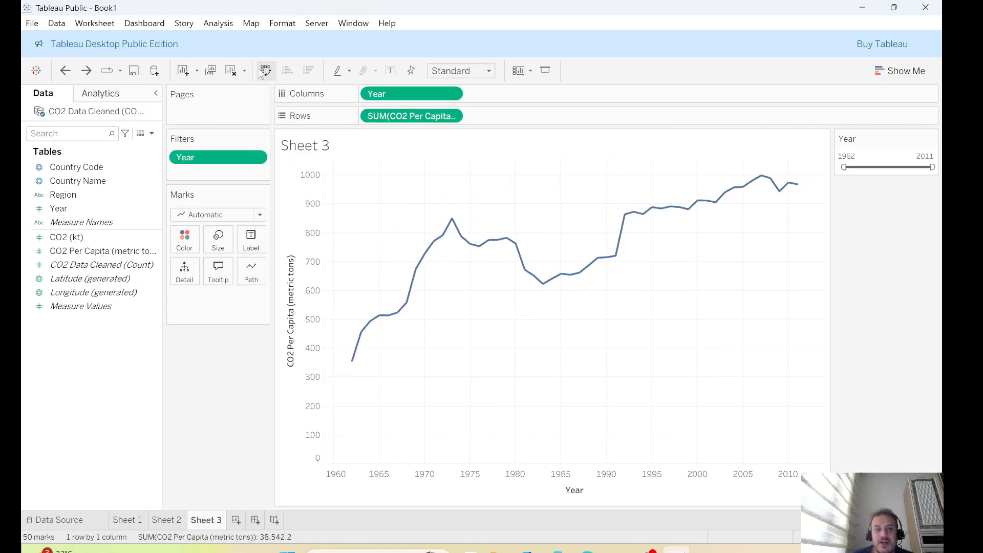
{"action": "left_click", "coordinate": [230, 71]}
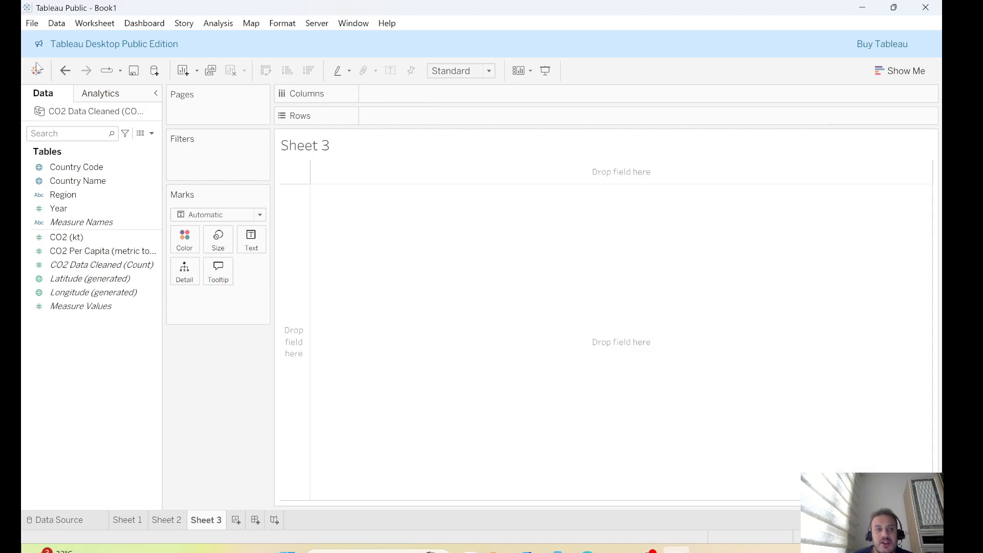
{"action": "left_click", "coordinate": [65, 71]}
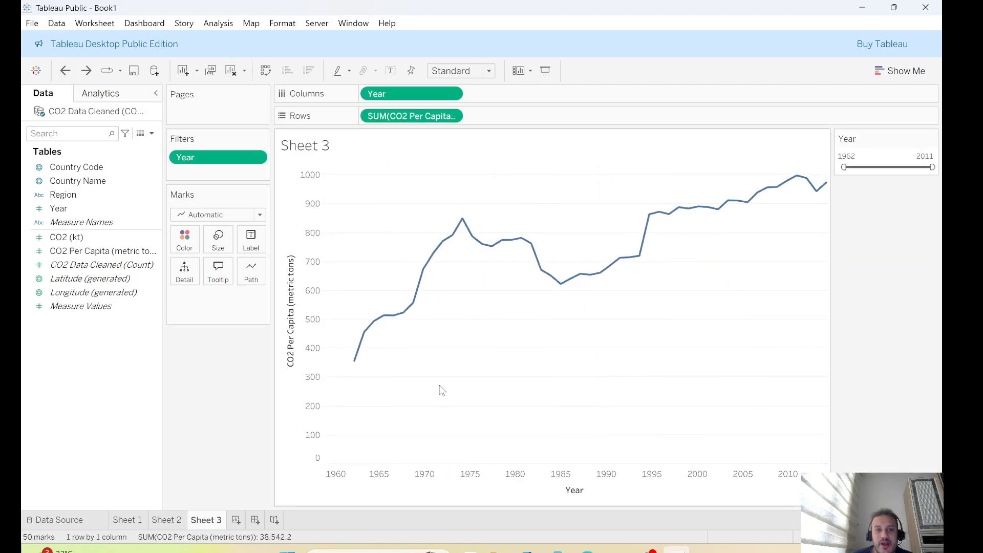
Delete the line chart worksheet Sheet 3.
{"action": "right_click", "coordinate": [212, 525]}
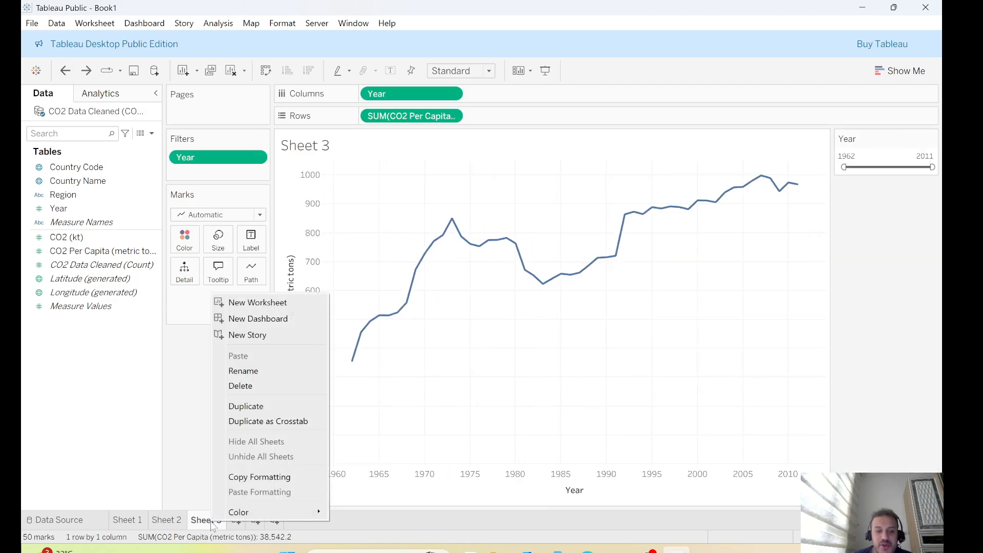
{"action": "left_click", "coordinate": [252, 387]}
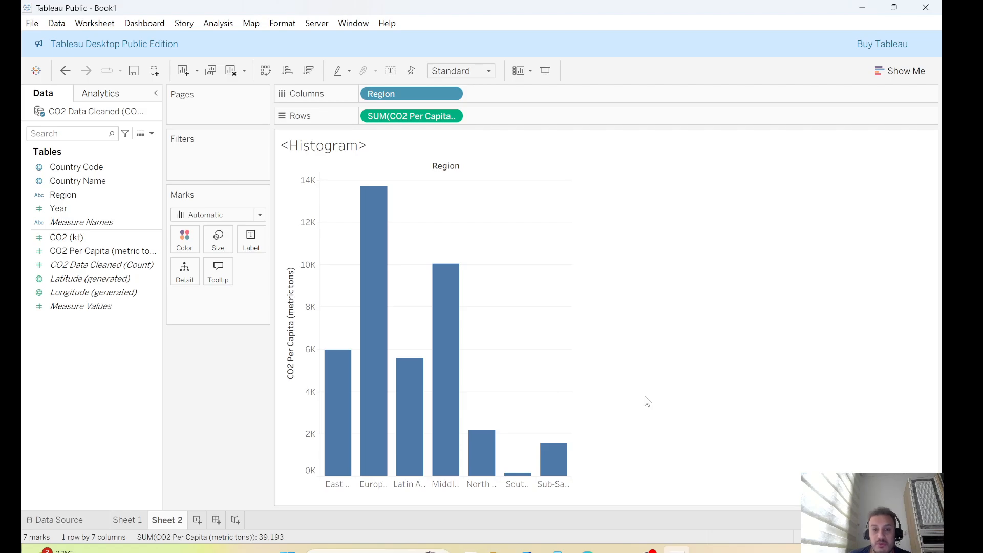
{"action": "mouse_move", "coordinate": [649, 549]}
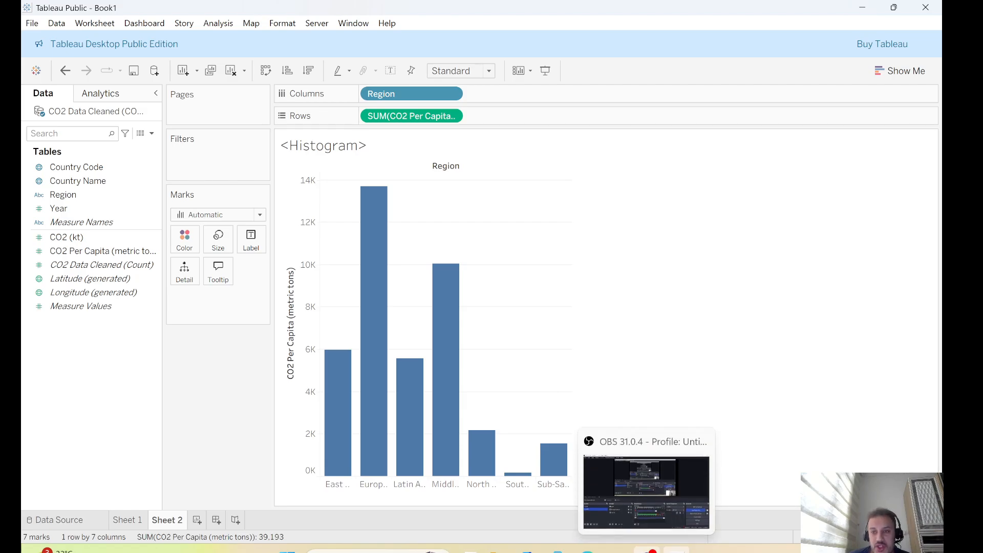